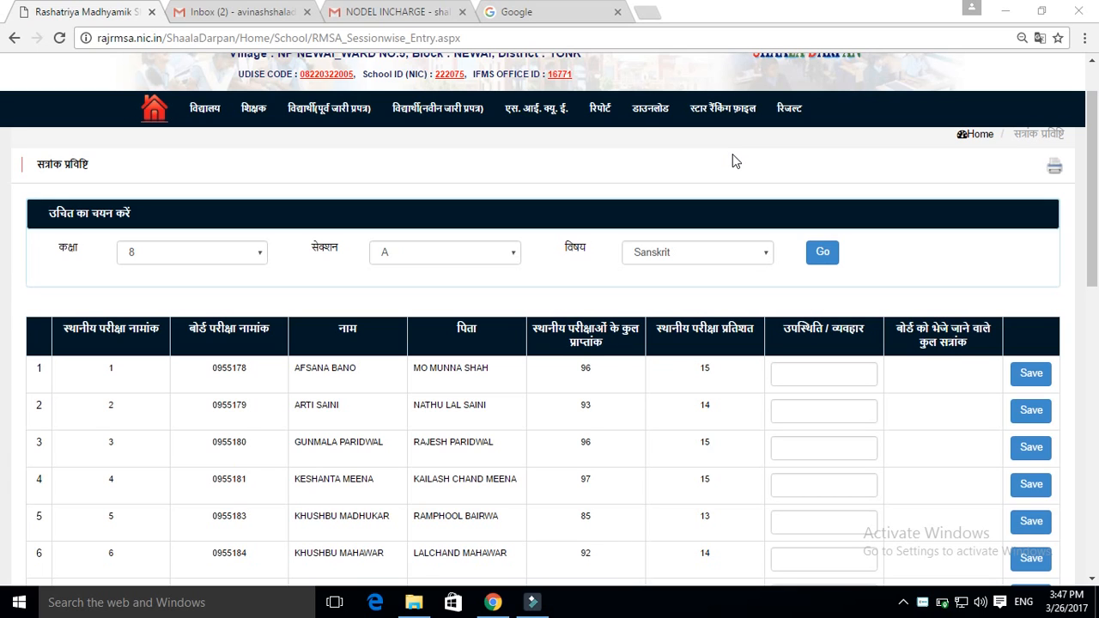
- Load the third language/vocational subject entry form (प्रपत्र 7 अ) for session 2016-17, class 8, section A
mouse_move(358, 108)
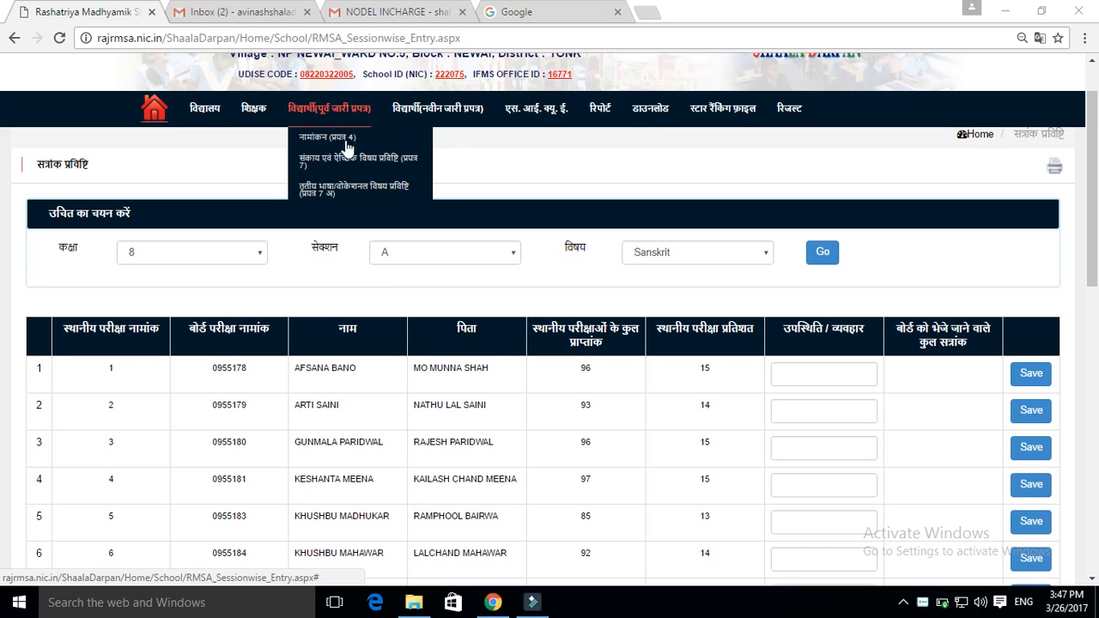
left_click(346, 196)
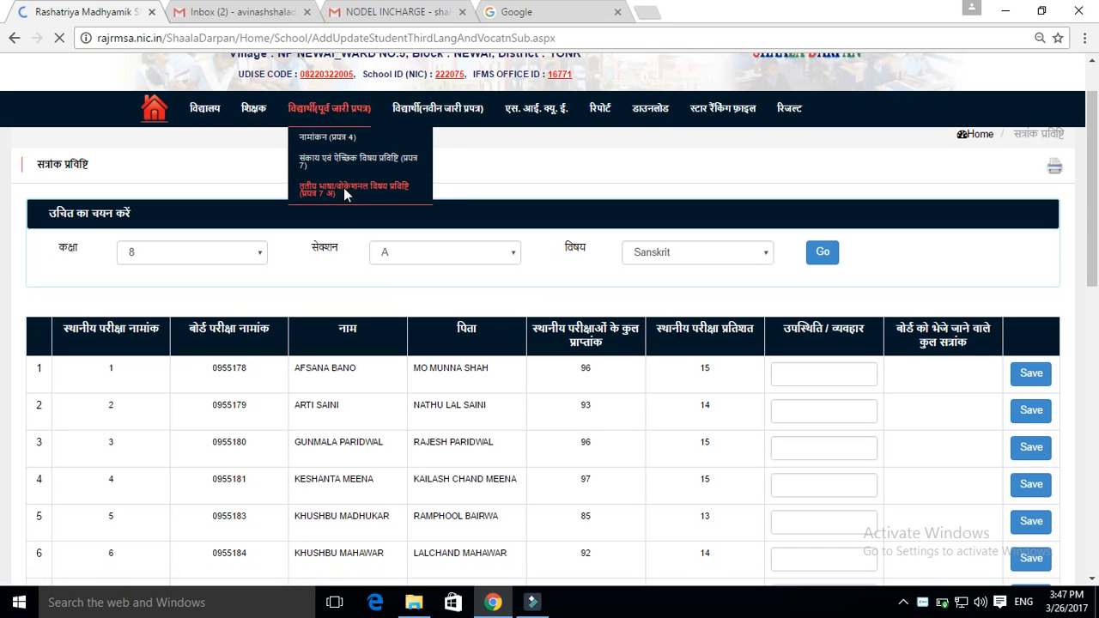
left_click(334, 332)
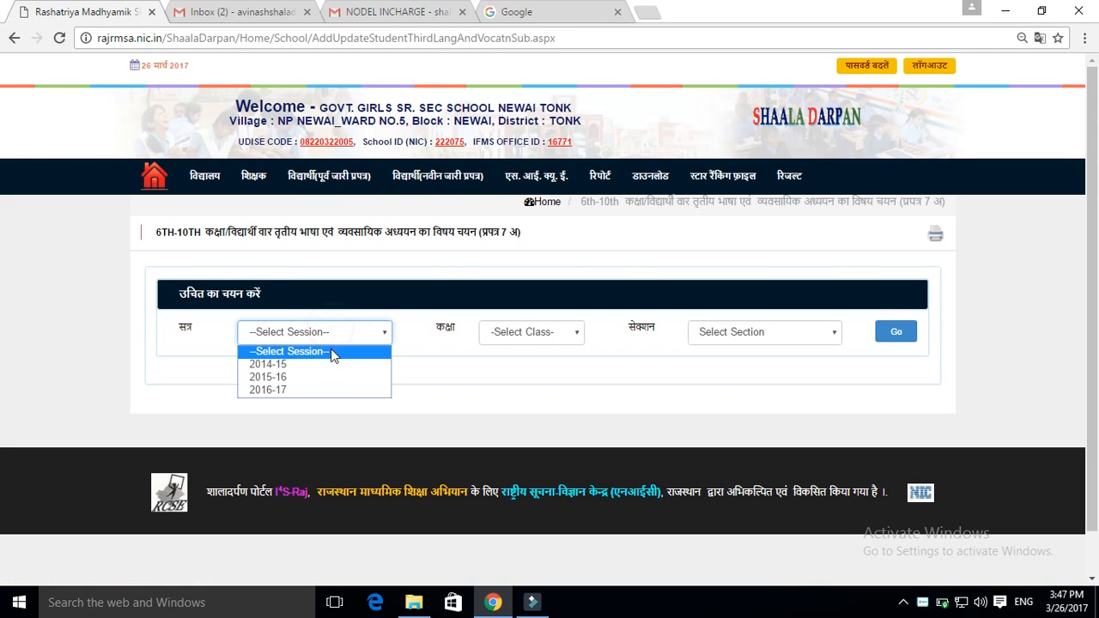
left_click(335, 390)
left_click(509, 334)
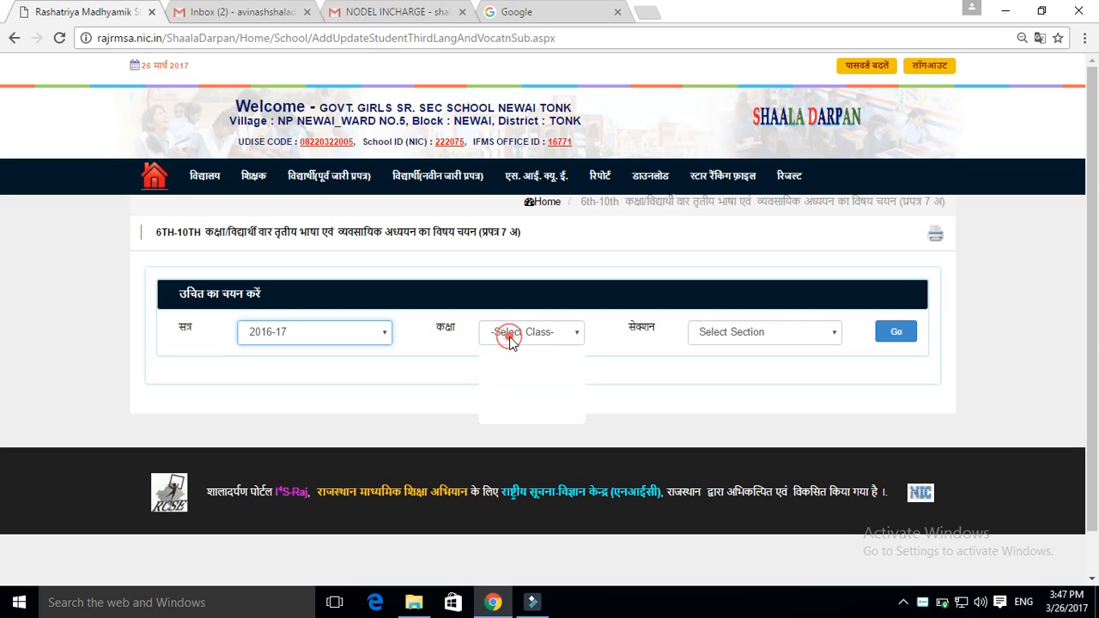
left_click(505, 390)
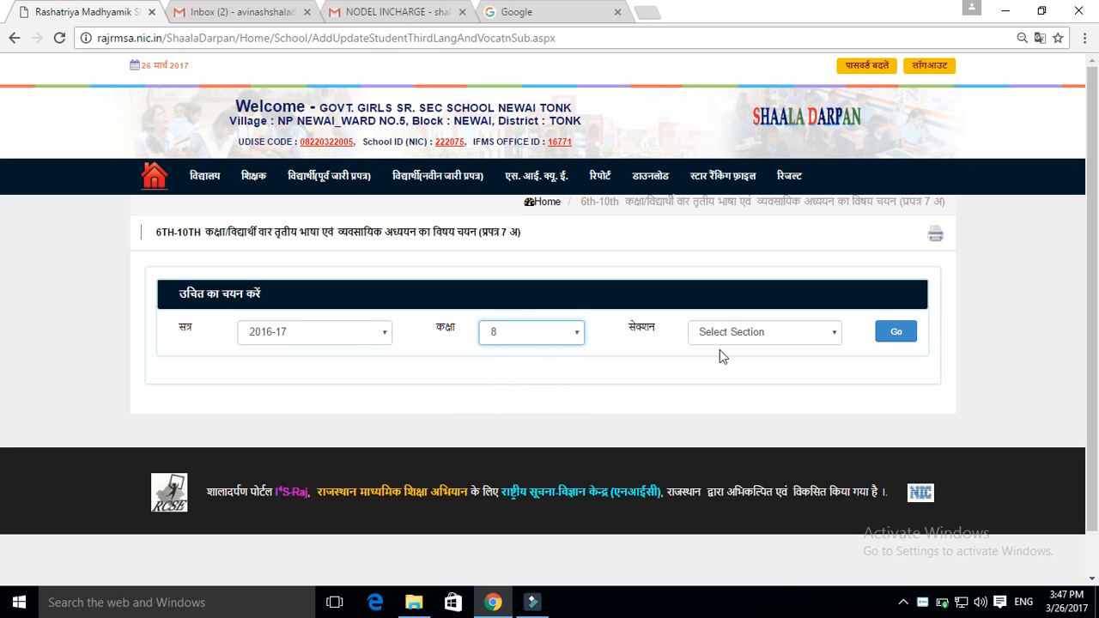
left_click(741, 335)
left_click(741, 363)
left_click(896, 348)
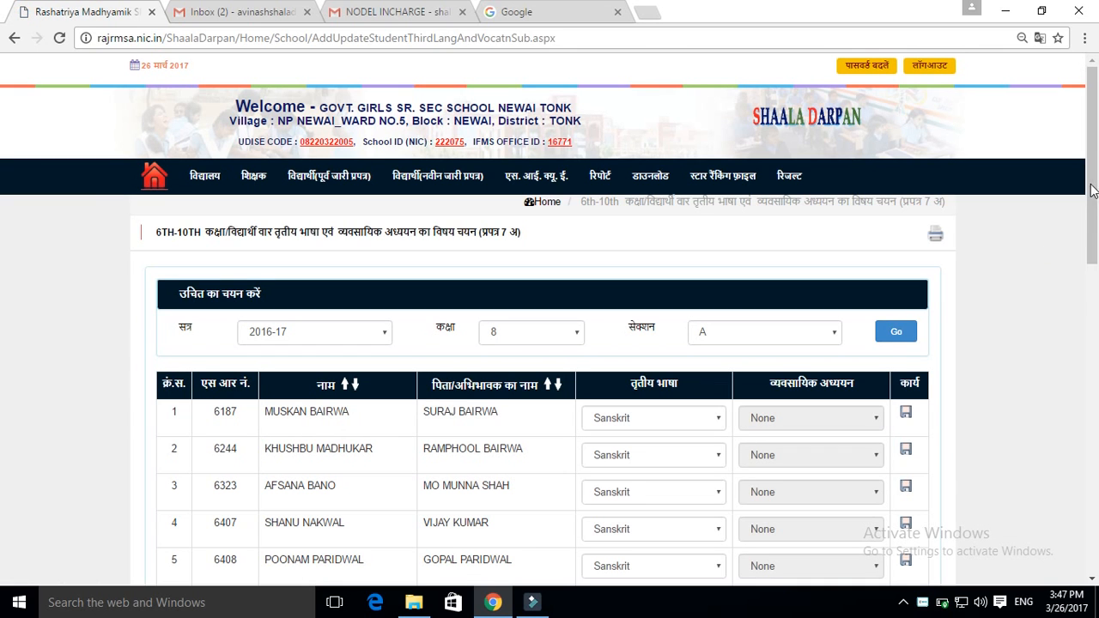
- Review the students' third language selections through the end of the list, including the language options offered for the first student
left_click_drag(1094, 160, 1098, 251)
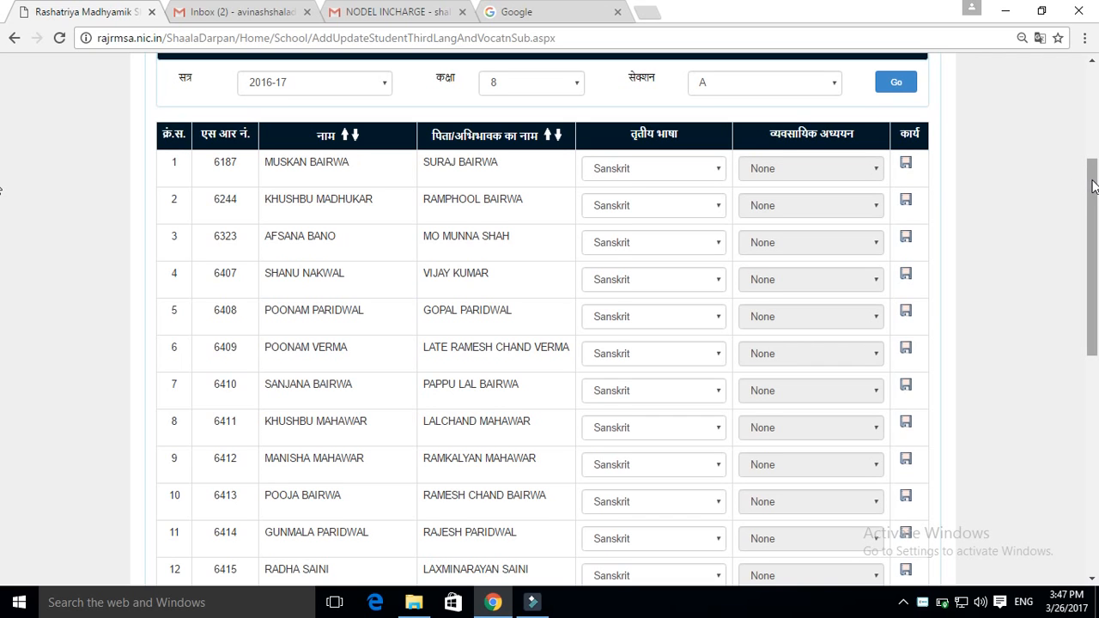
left_click_drag(1093, 186, 1094, 195)
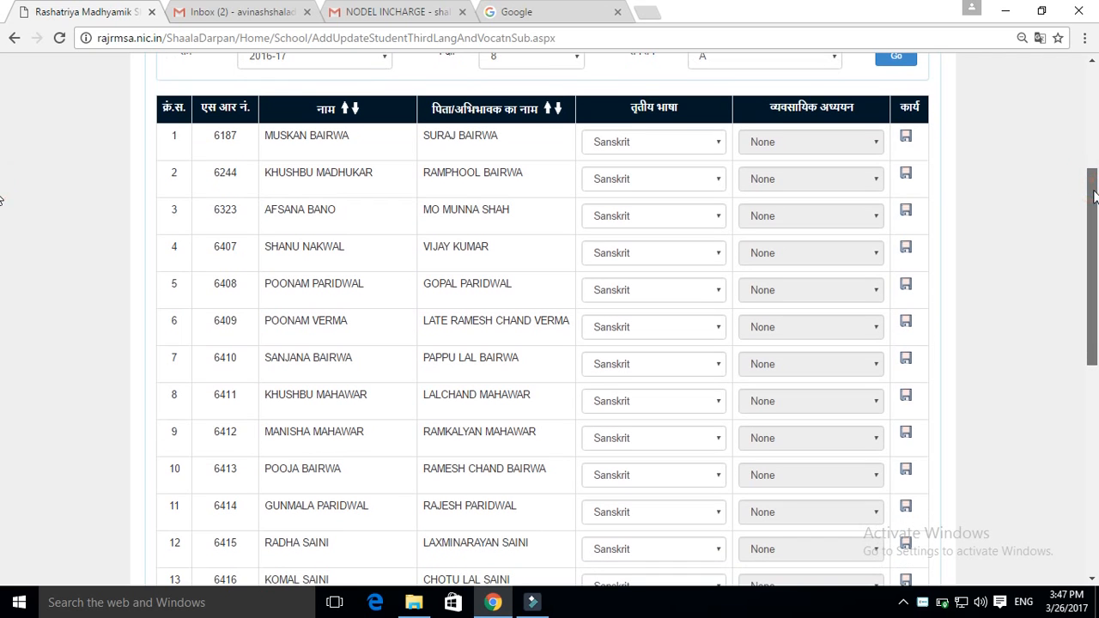
left_click(674, 145)
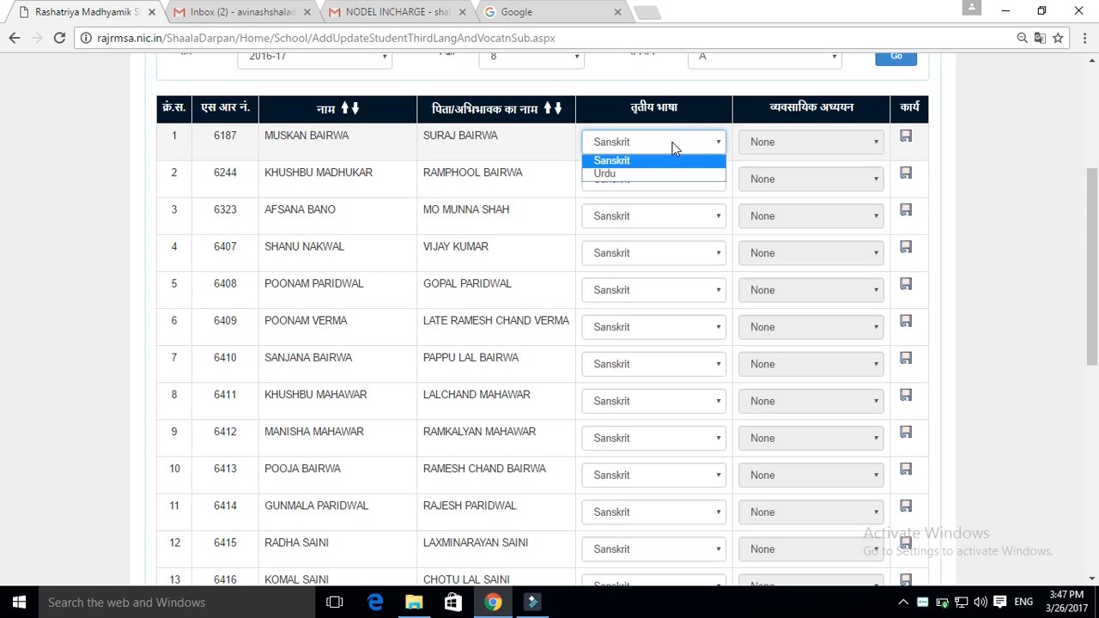
left_click(673, 146)
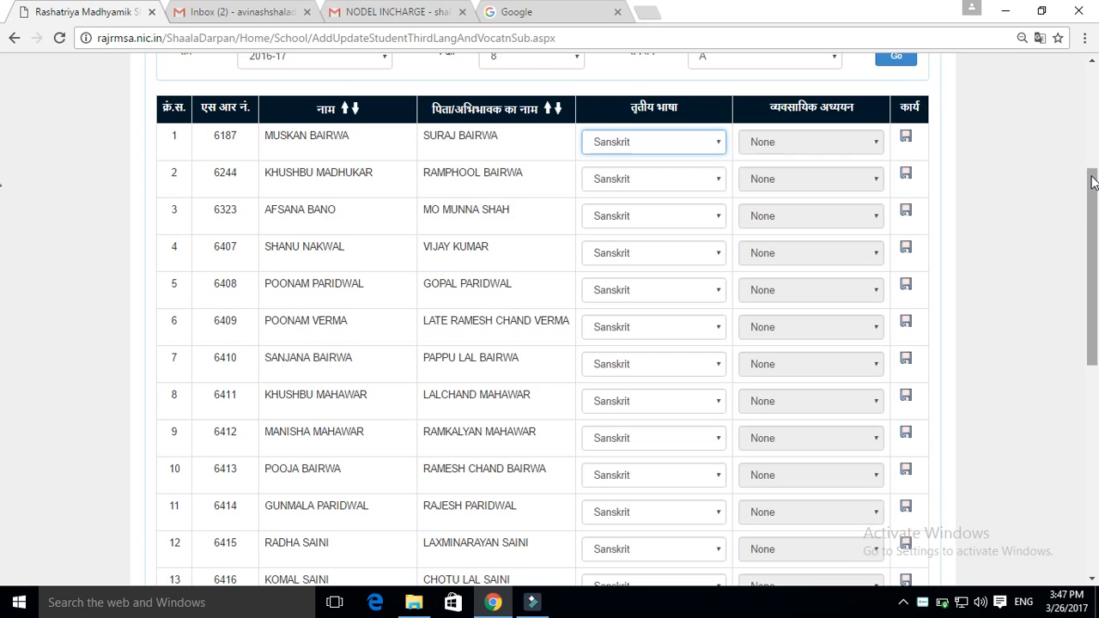
left_click_drag(1092, 176, 1095, 402)
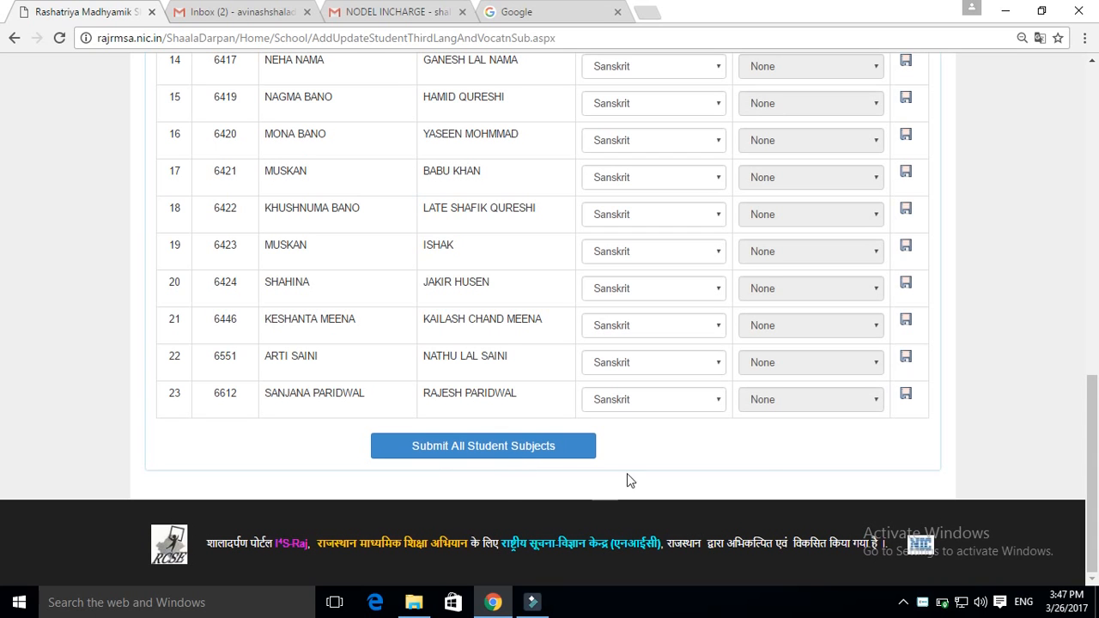
left_click_drag(1091, 439, 1094, 125)
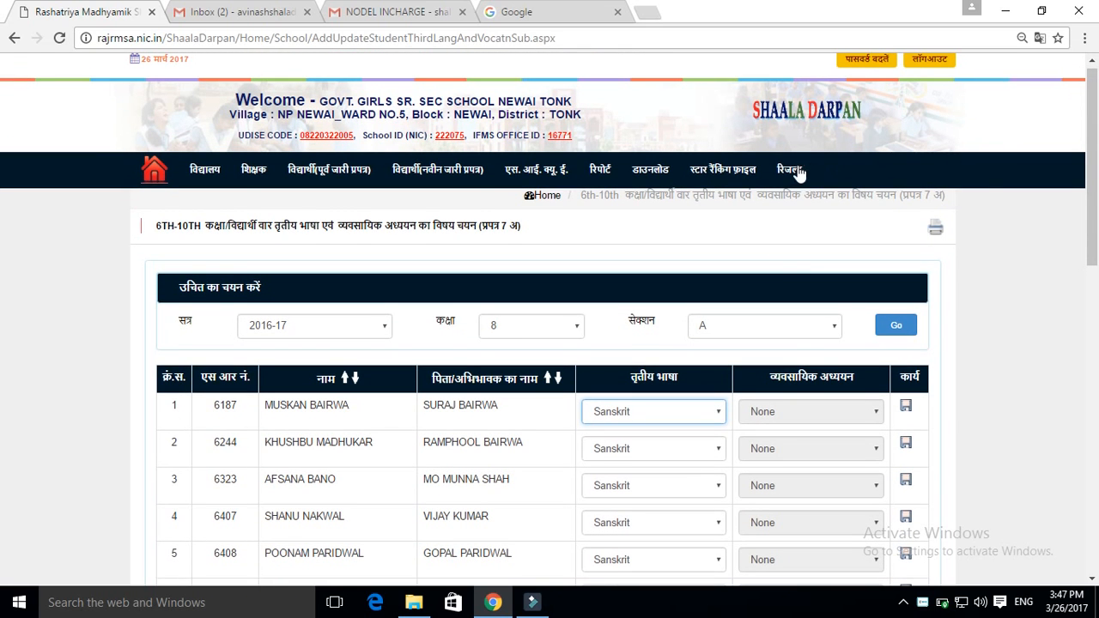
- Open the sessional marks entry page (सत्रांक प्रविष्टि) and load the Urdu records for class 8, section A
mouse_move(795, 171)
left_click(809, 220)
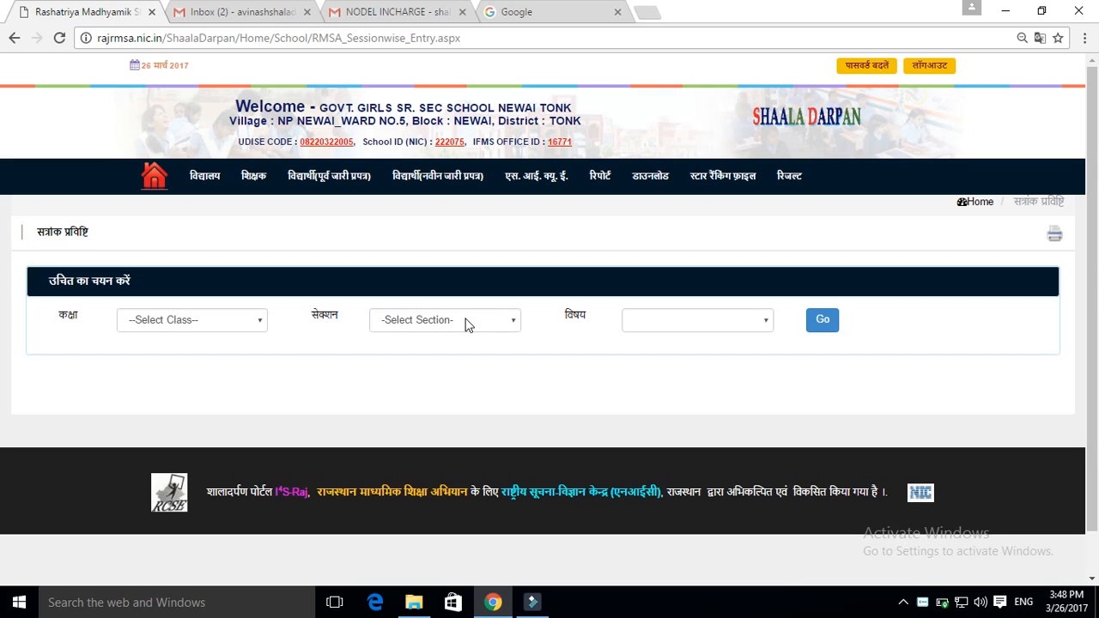
left_click(253, 318)
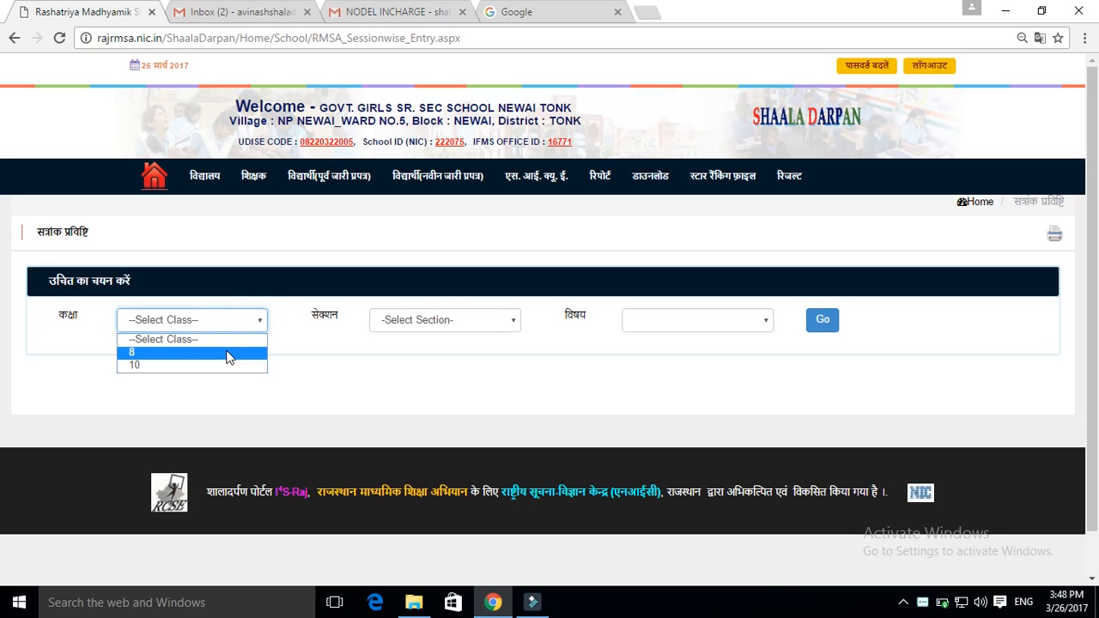
left_click(229, 357)
left_click(427, 319)
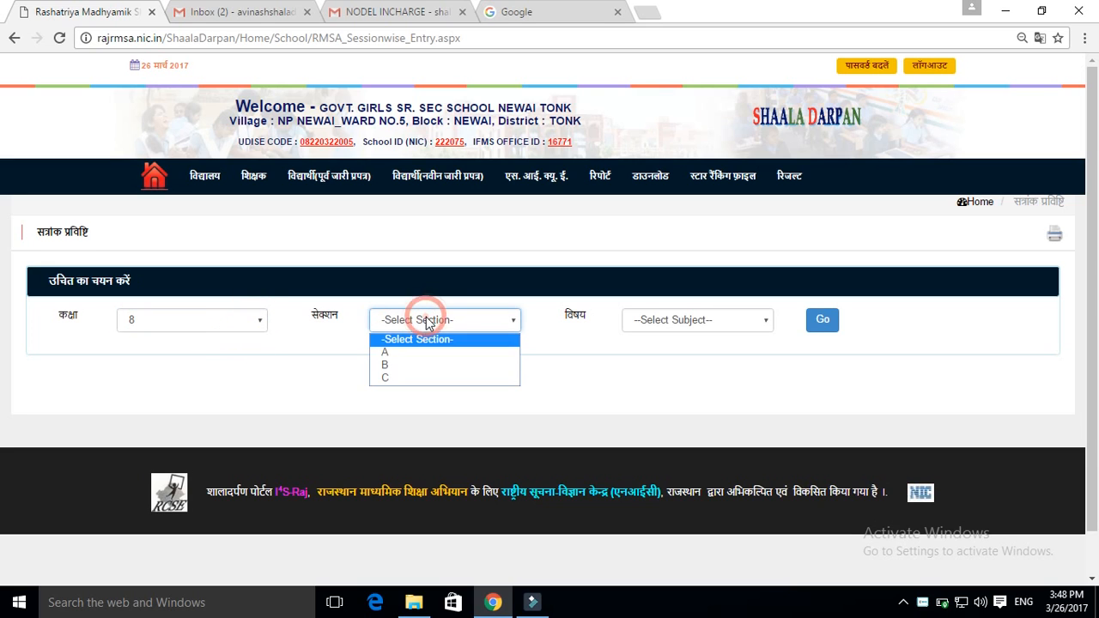
left_click(429, 353)
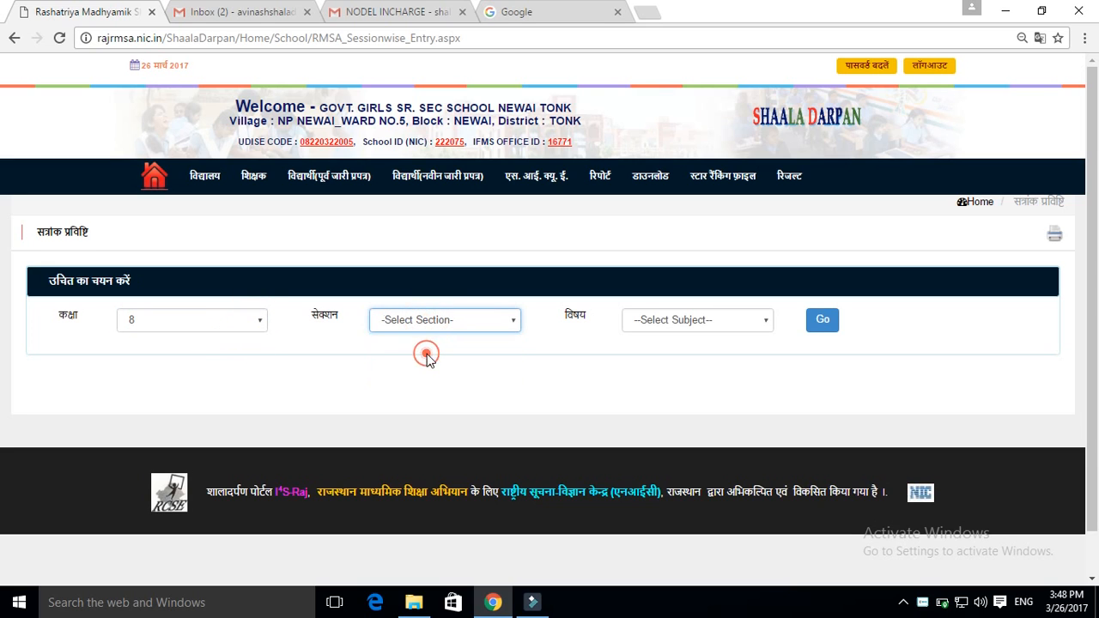
left_click(687, 319)
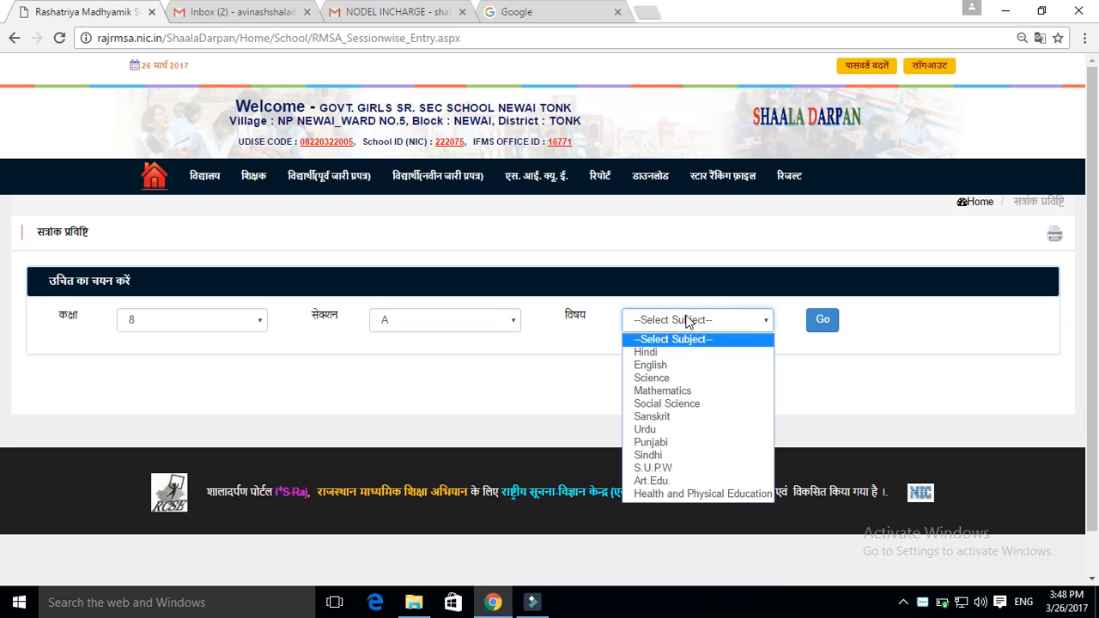
left_click(689, 431)
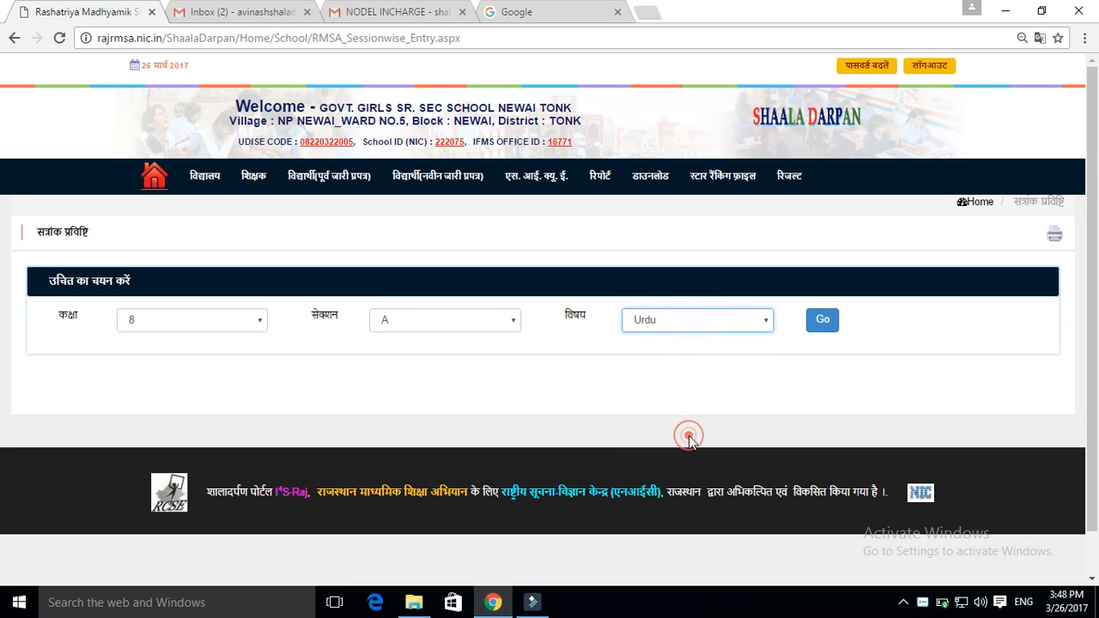
left_click(830, 323)
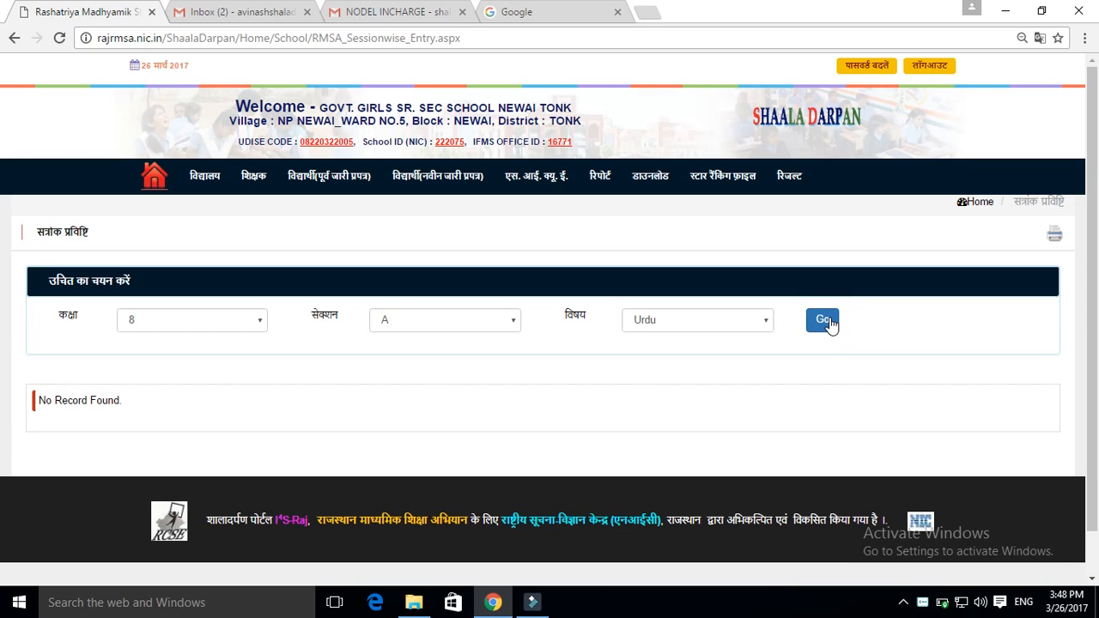
- Change the subject to Punjabi and load its sessional marks records for the same class and section
left_click(763, 320)
left_click(716, 443)
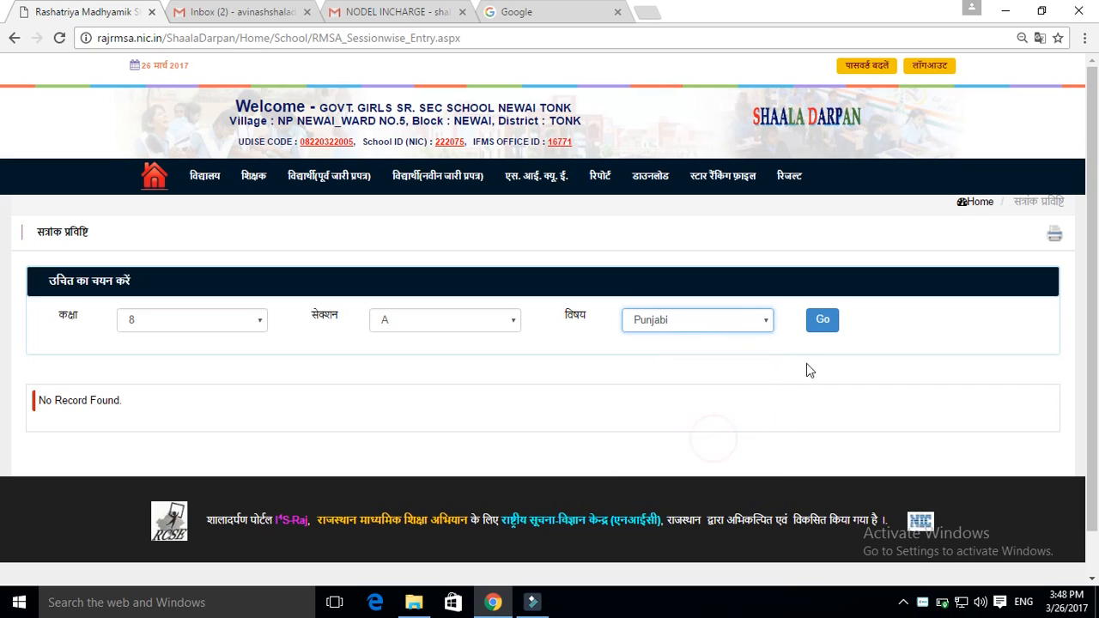
left_click(822, 333)
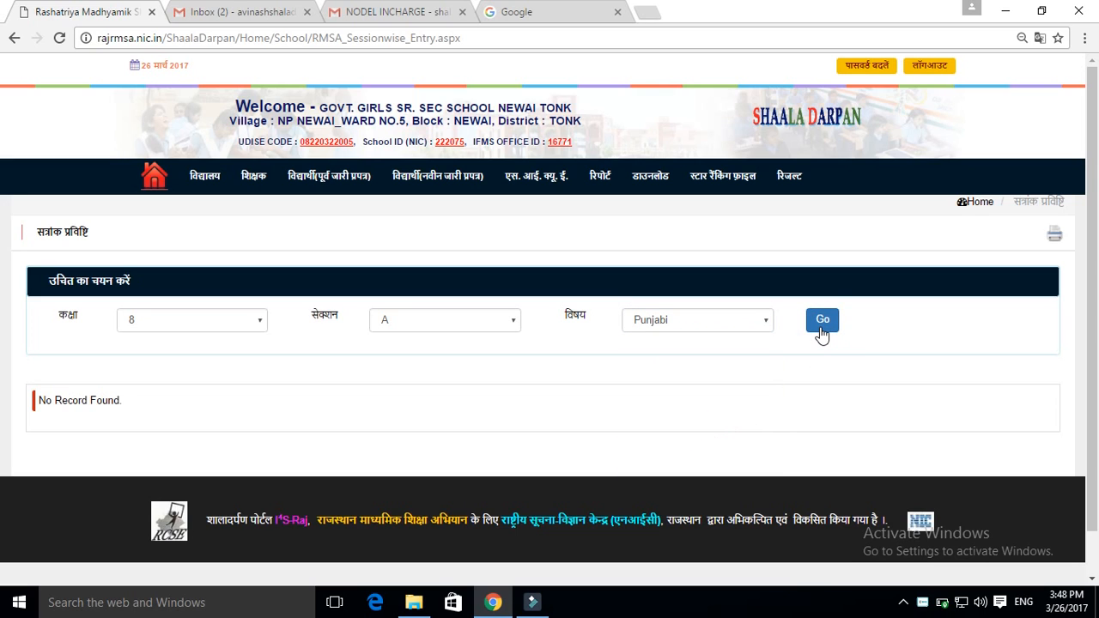
left_click(822, 333)
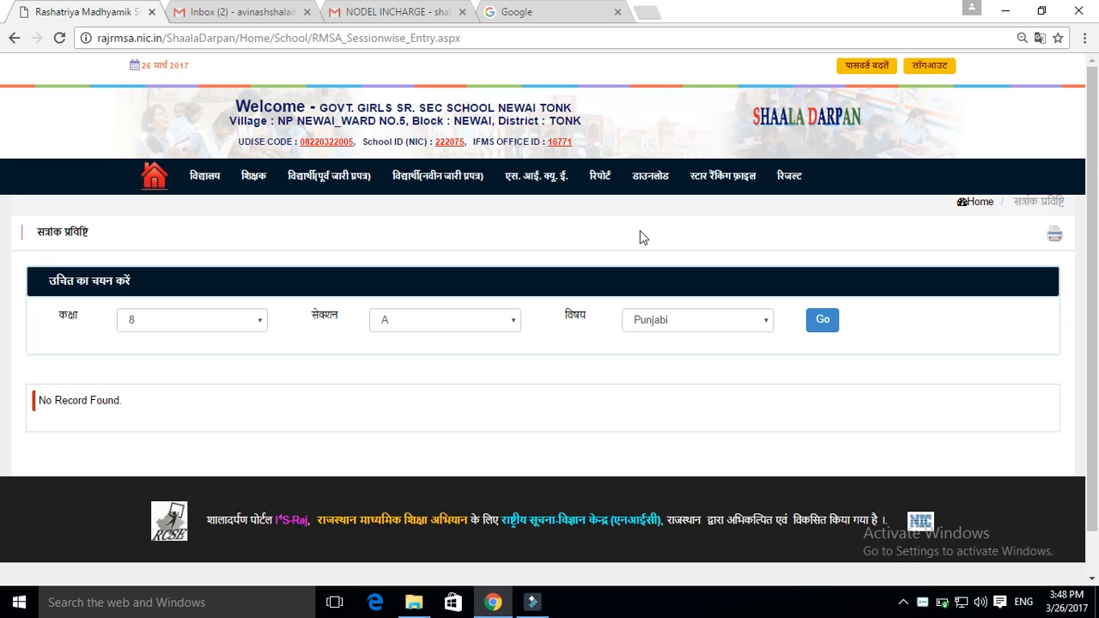
- Open the school profile update page and go to its subject and faculty information section (विषय एवम संकाय जानकारी)
mouse_move(190, 194)
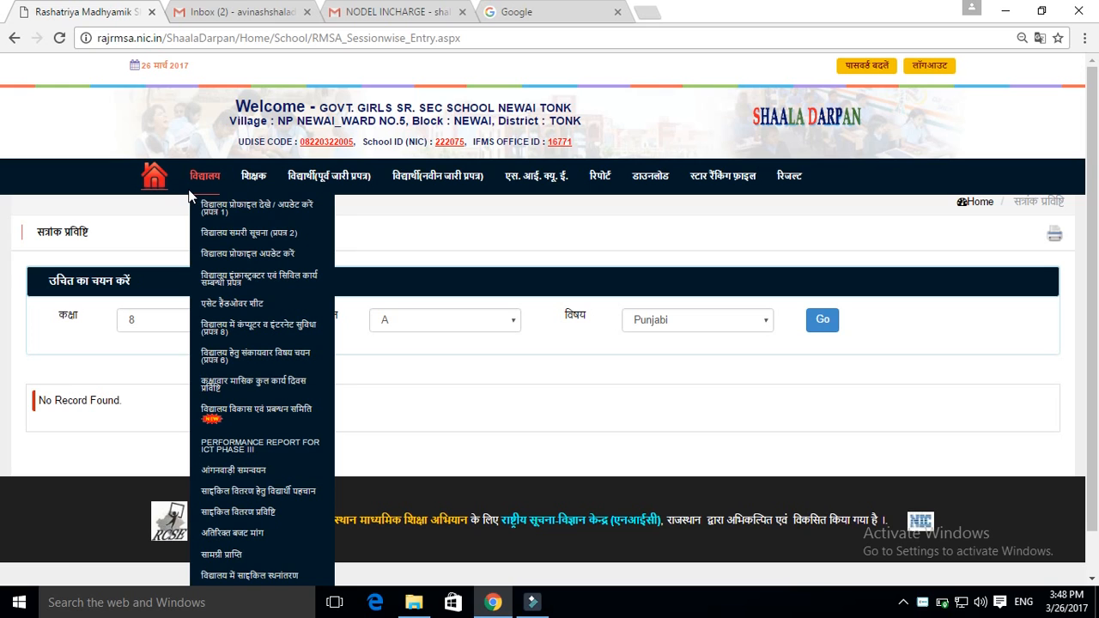
left_click(220, 255)
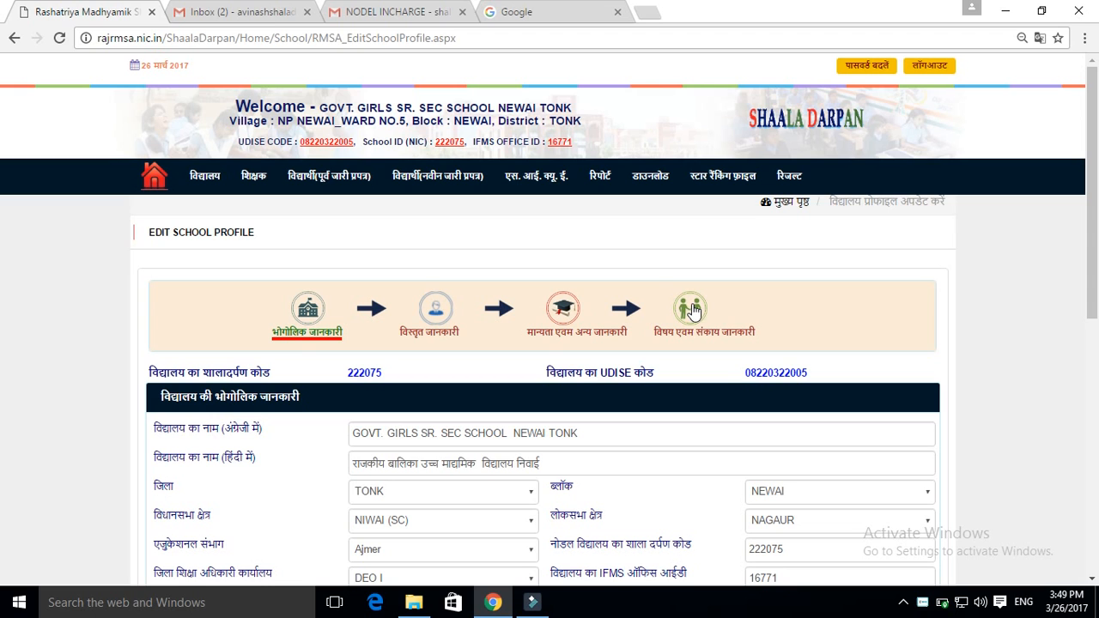
left_click(693, 311)
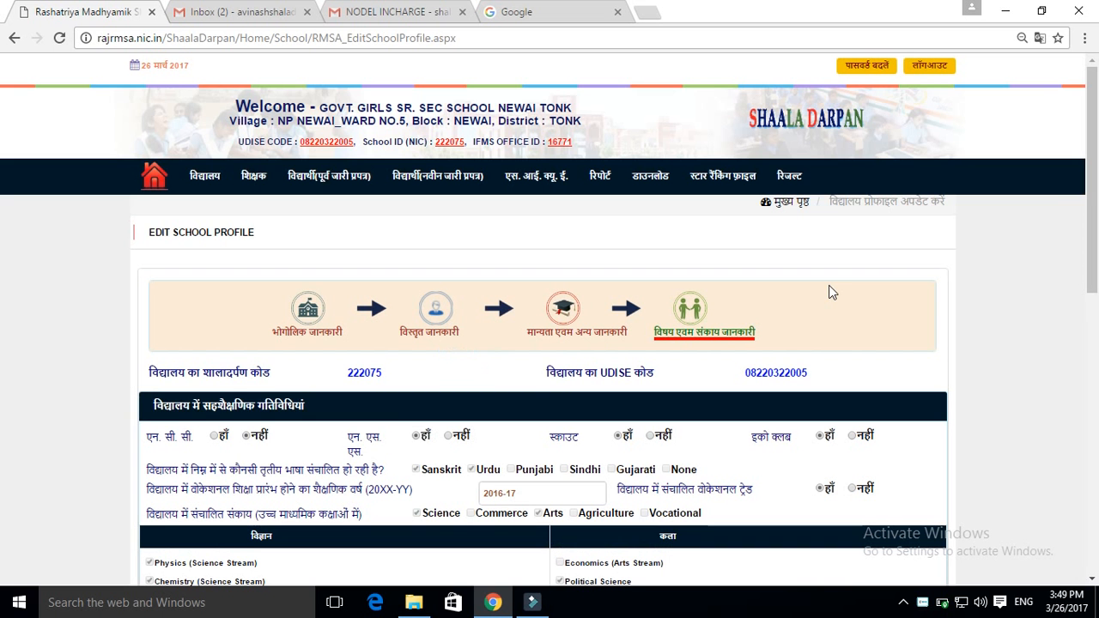
- Examine the school's third language, faculty and subject selections, the computer subject options and the lock date
left_click_drag(1094, 191, 1097, 284)
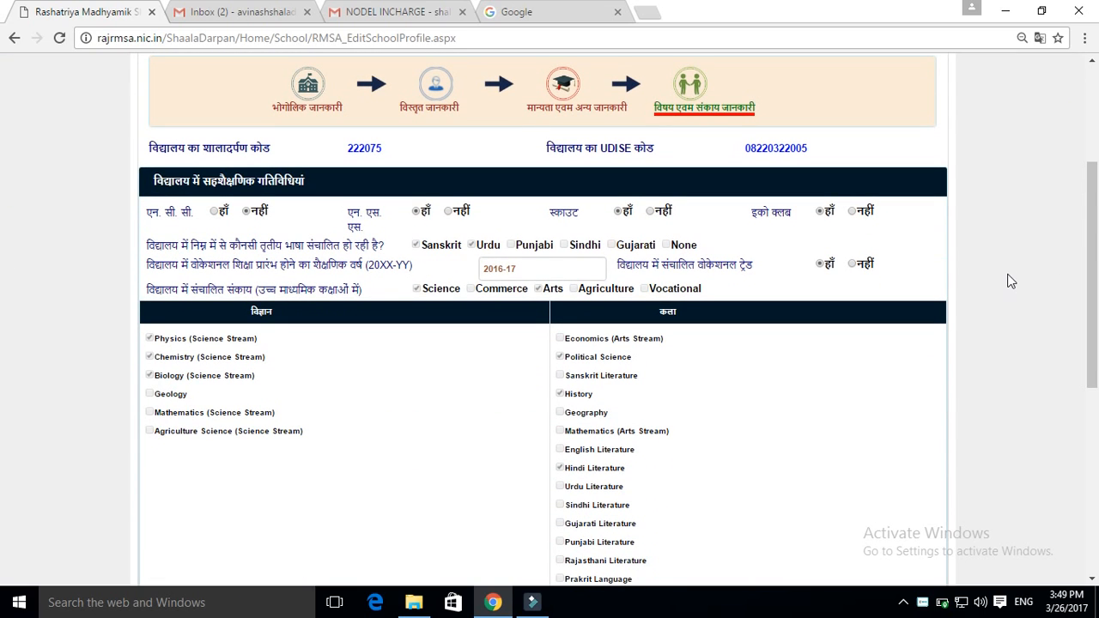
scroll(1094, 264, "down", 1)
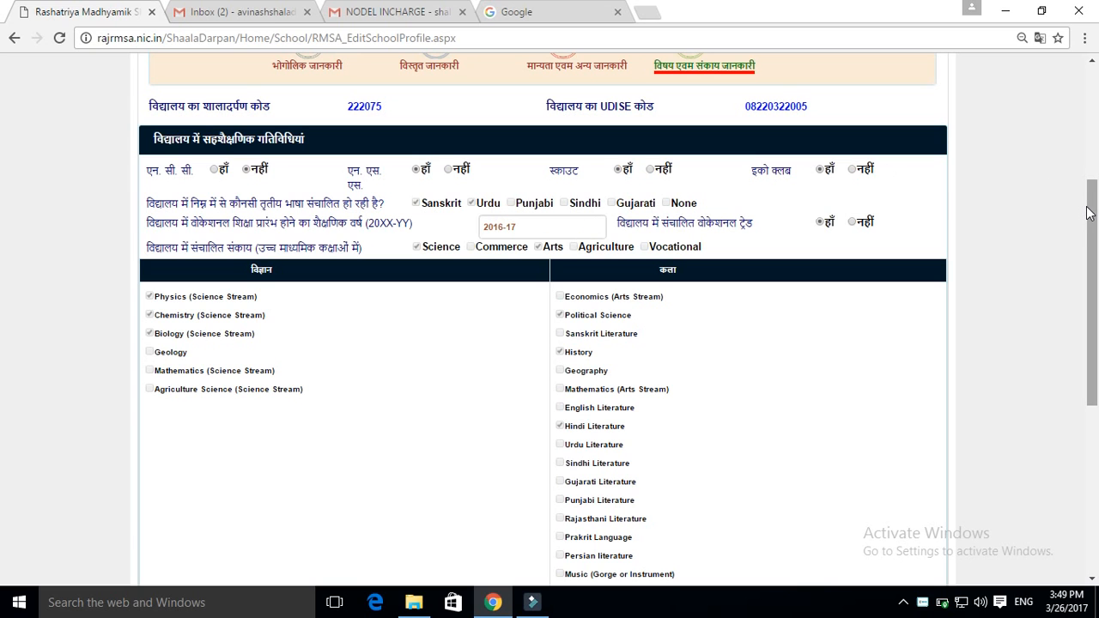
left_click_drag(1093, 223, 1096, 364)
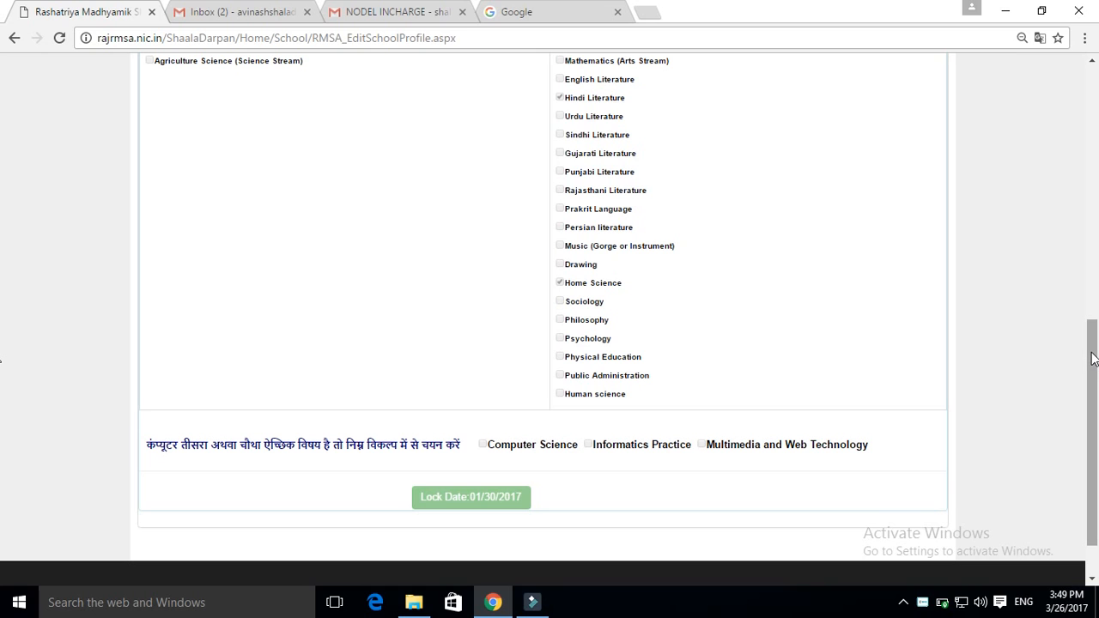
left_click_drag(1095, 359, 1096, 270)
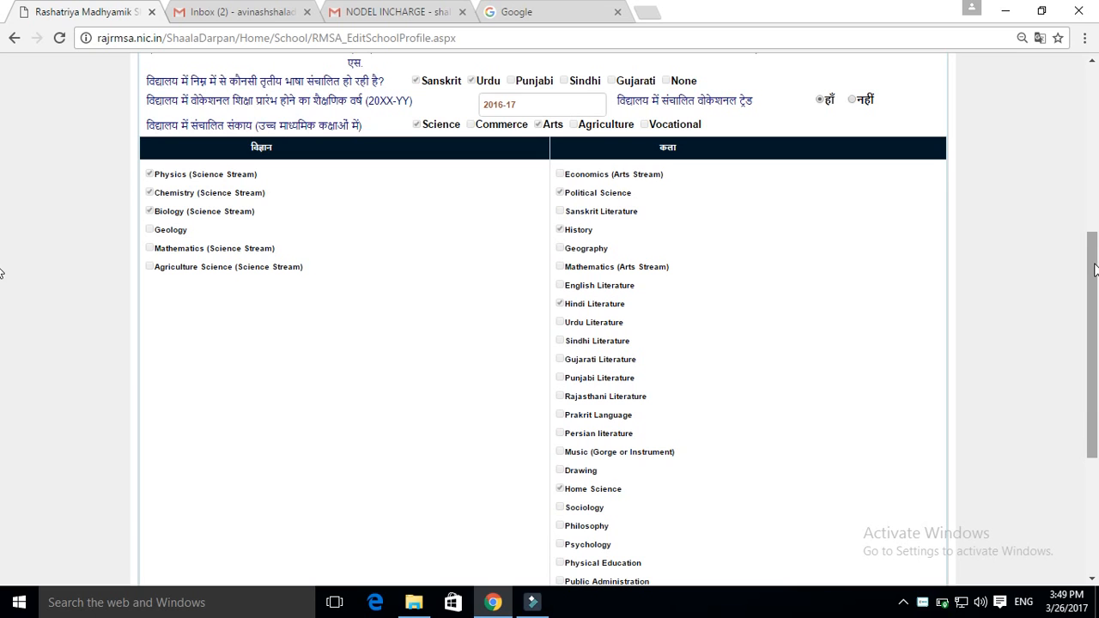
left_click_drag(1095, 270, 1094, 232)
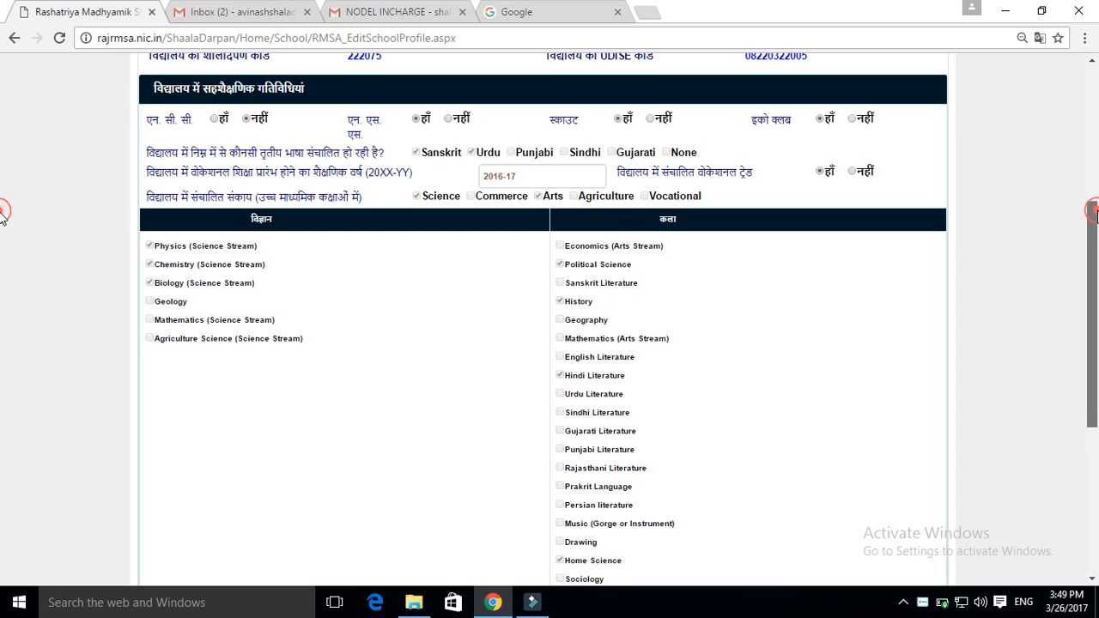
left_click_drag(1096, 215, 1096, 227)
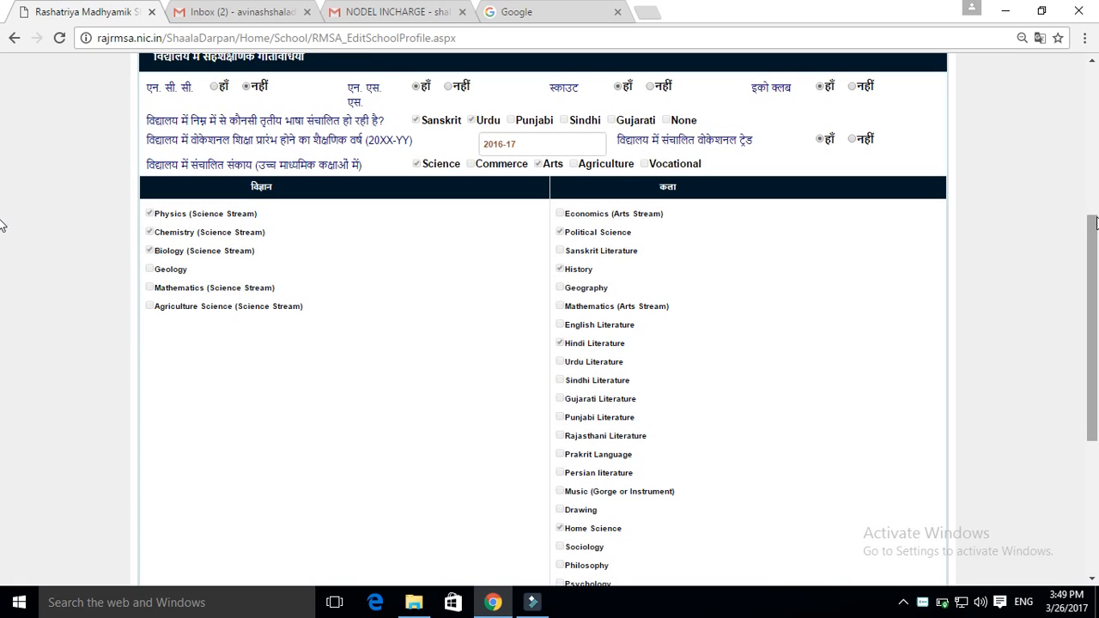
left_click_drag(1097, 223, 1095, 334)
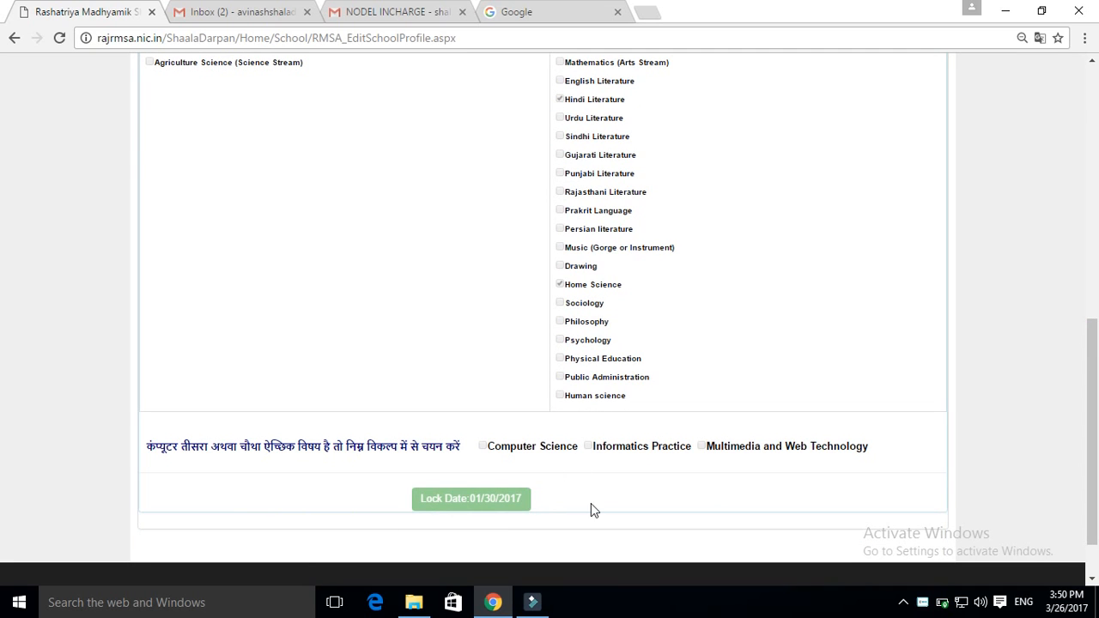
left_click_drag(1090, 404, 1090, 138)
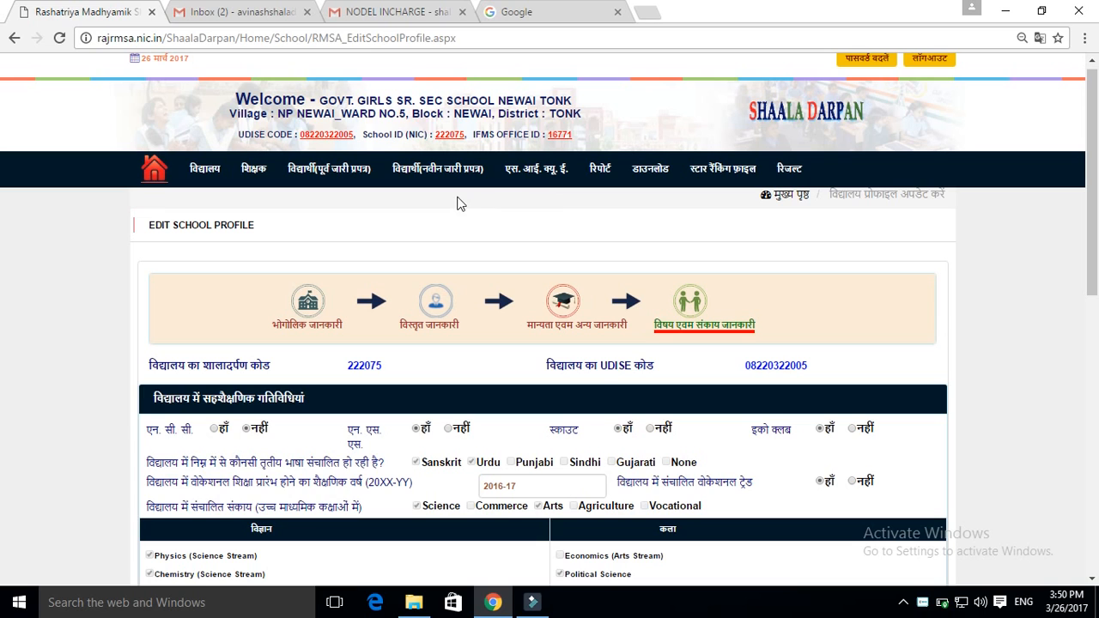
- Open the third language/vocational subject page (प्रपत्र 7 अ) and load the students of session 2016-17, class 8, section A
mouse_move(346, 181)
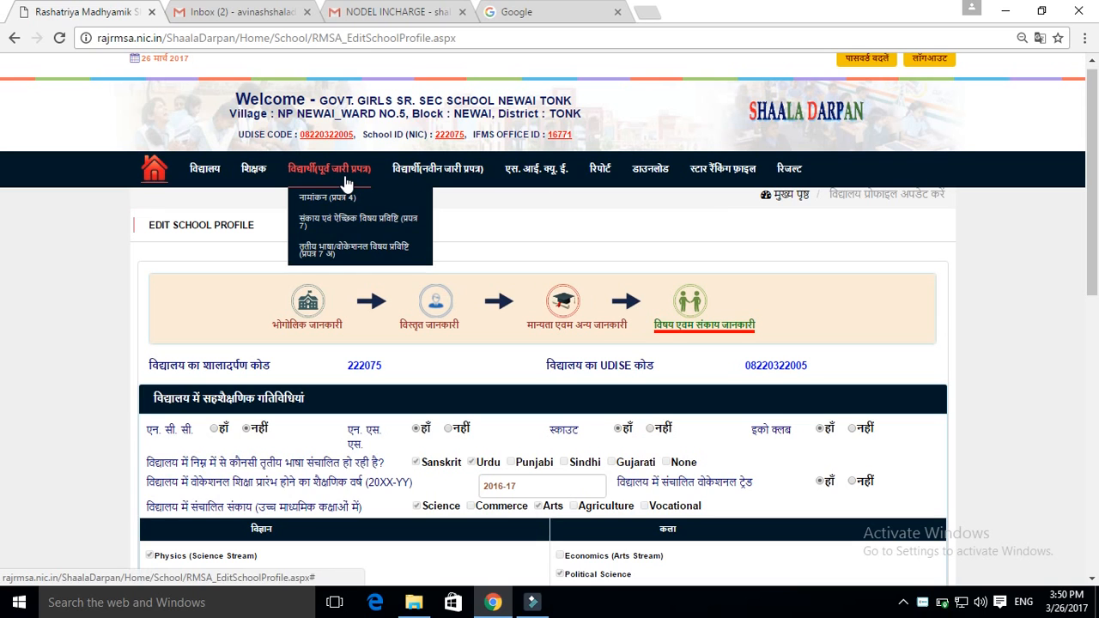
left_click(348, 247)
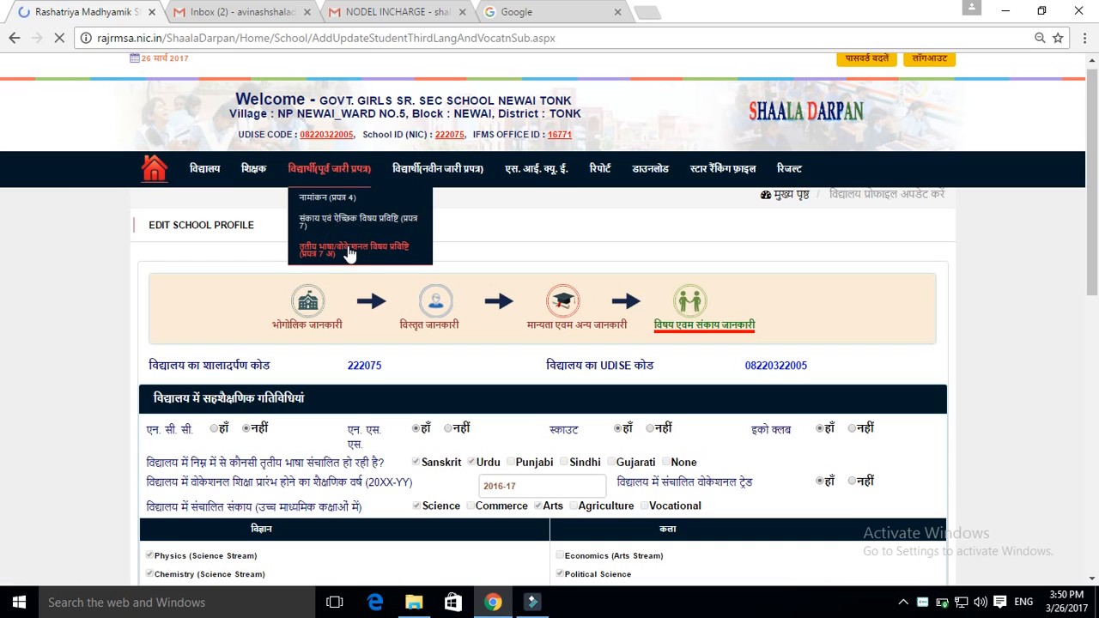
left_click(361, 334)
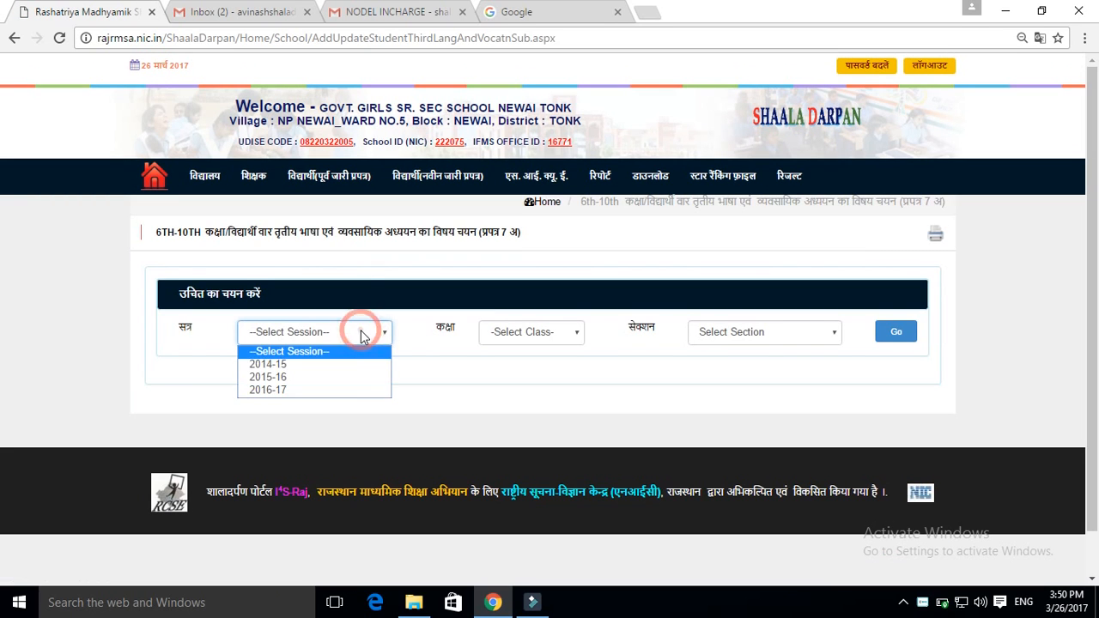
left_click(355, 391)
left_click(554, 336)
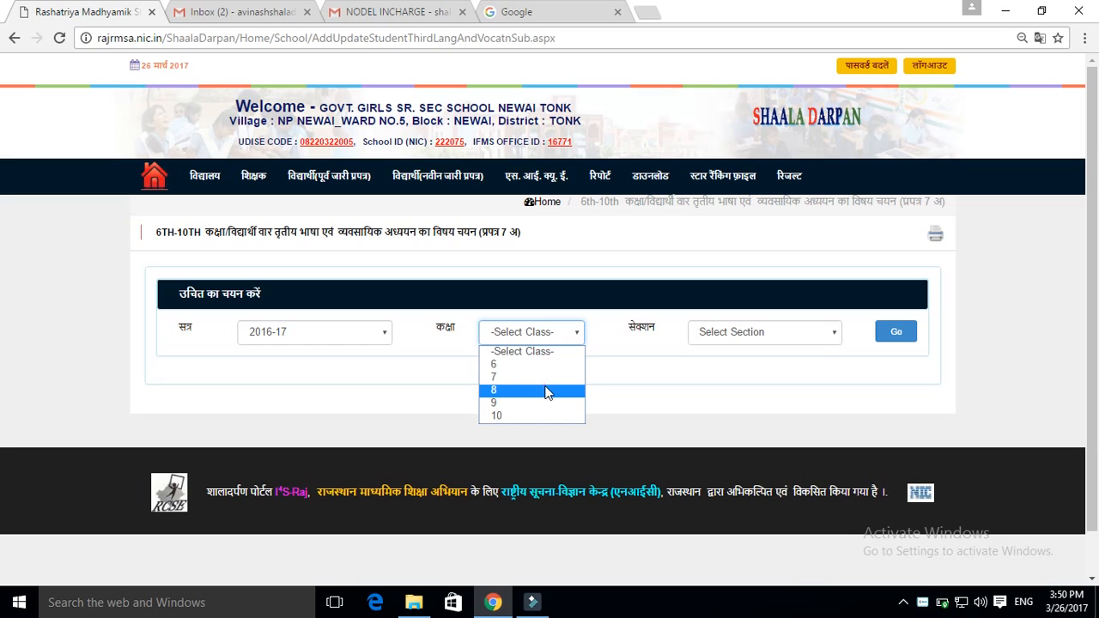
left_click(547, 391)
left_click(755, 337)
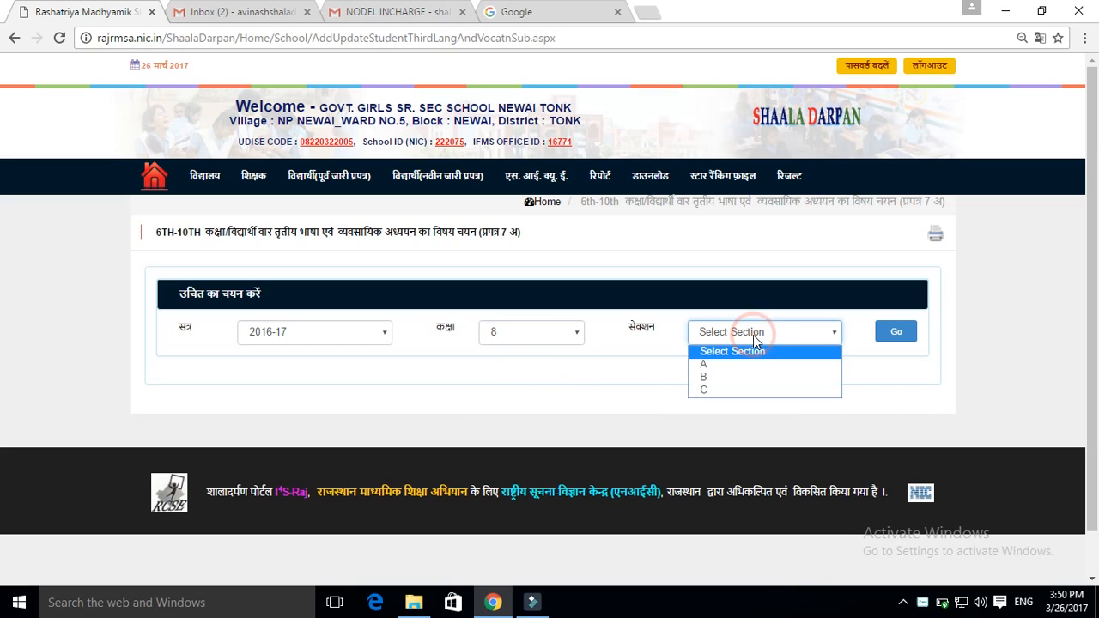
left_click(754, 363)
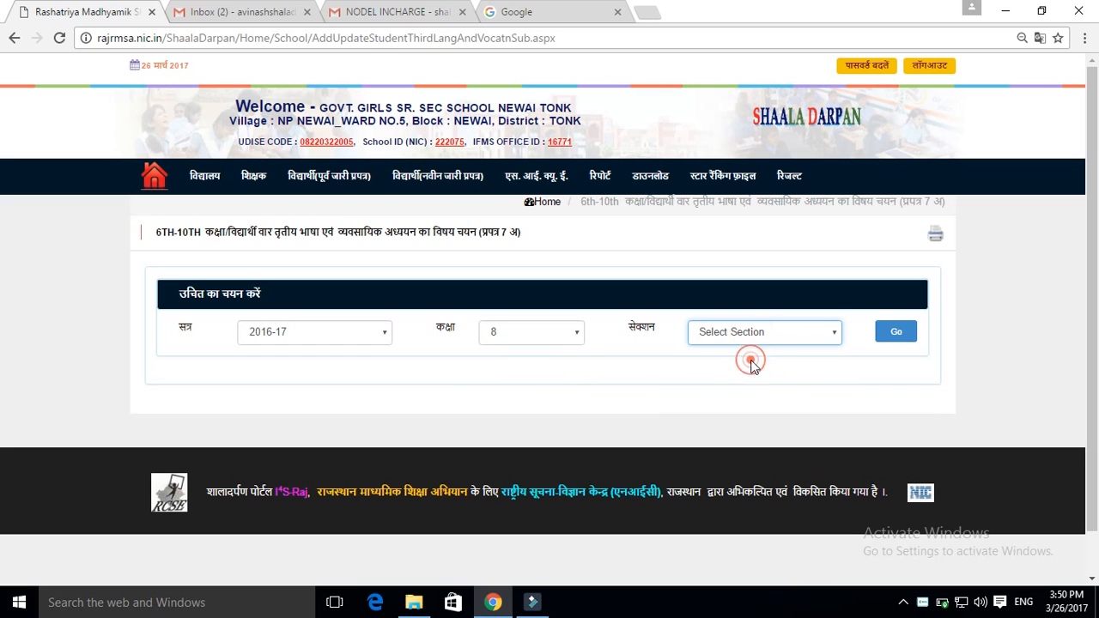
left_click(899, 334)
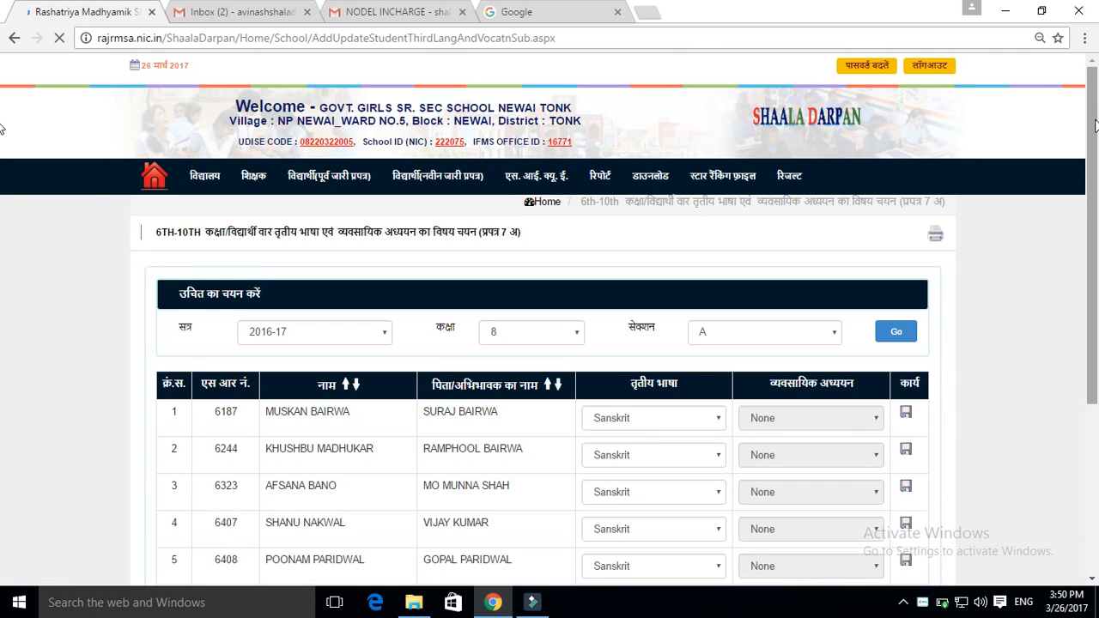
scroll(1096, 126, "down", 2)
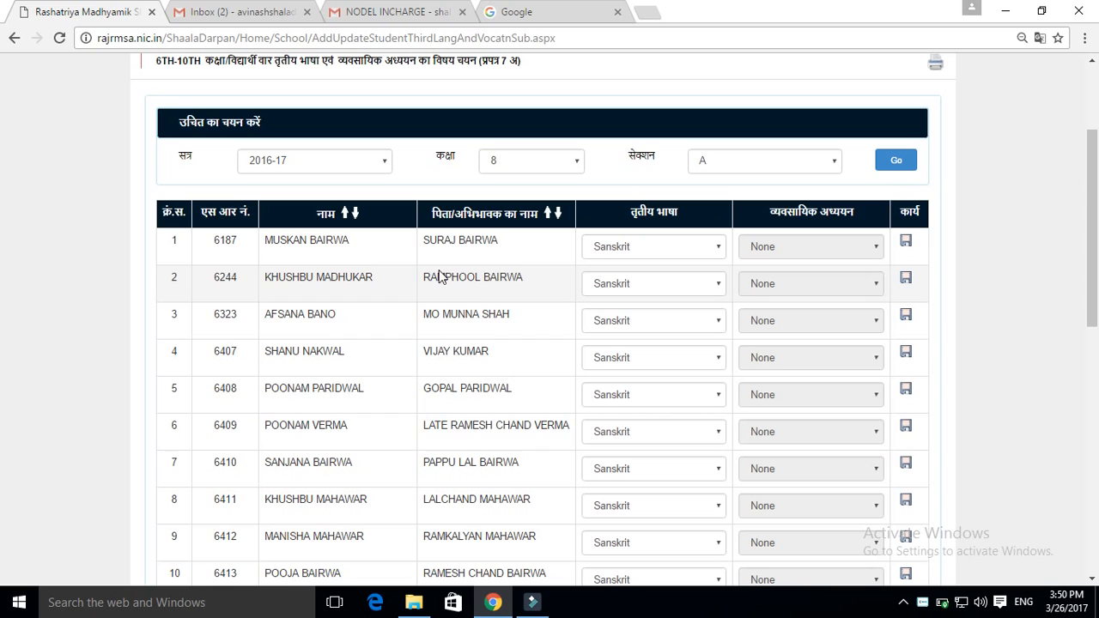
- Choose Urdu as the first listed student's third language and review the remaining students without submitting the subjects
left_click(599, 251)
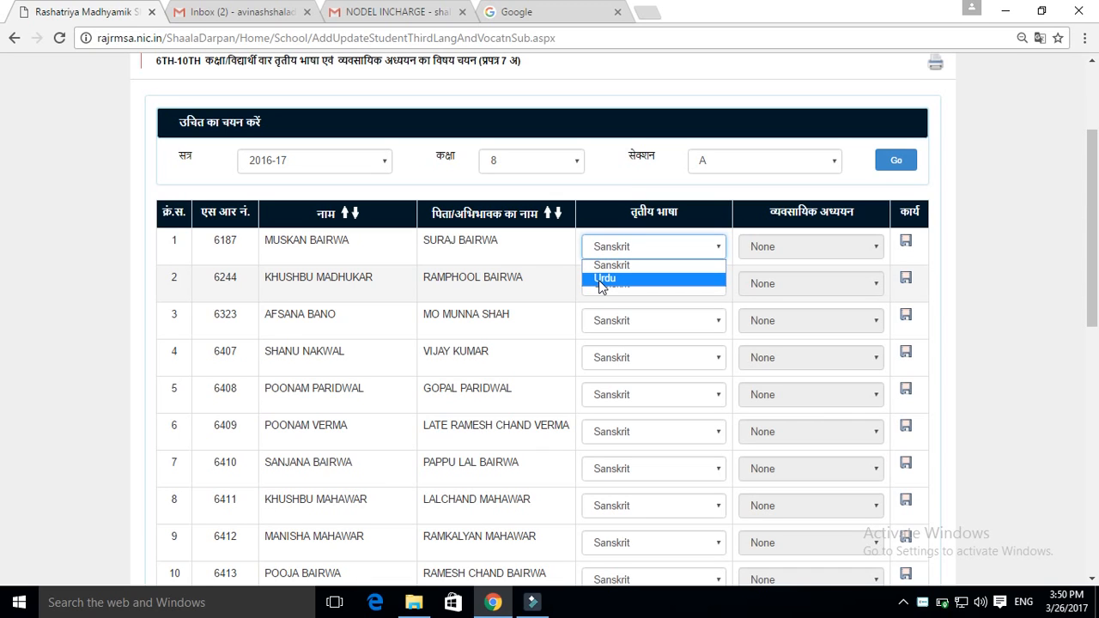
left_click(601, 284)
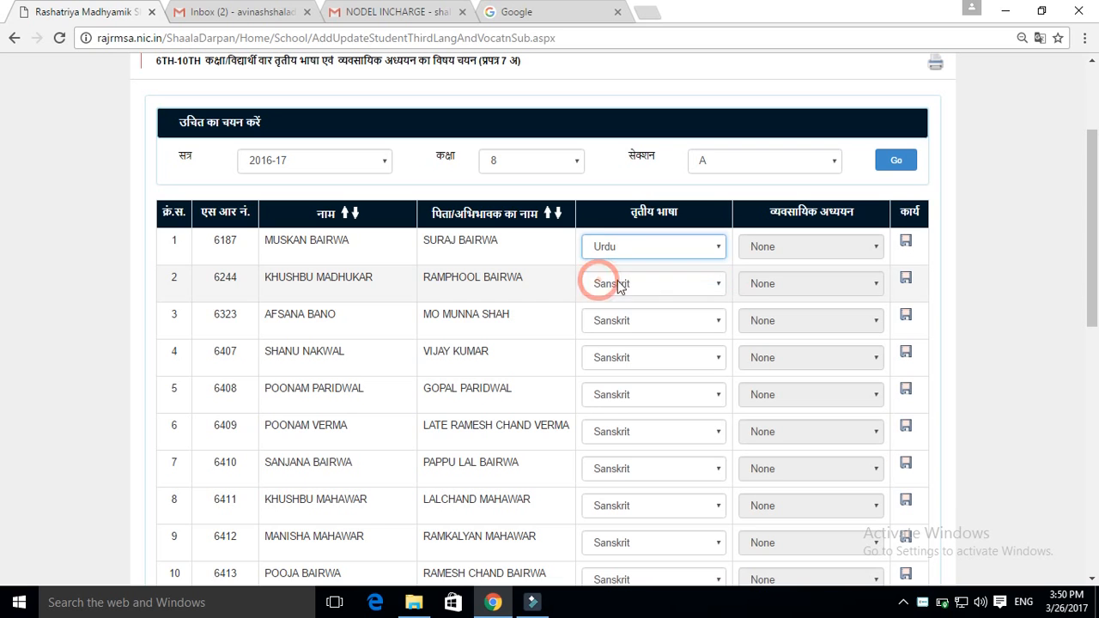
left_click_drag(1092, 213, 1094, 302)
scroll(3, 305, "down", 5)
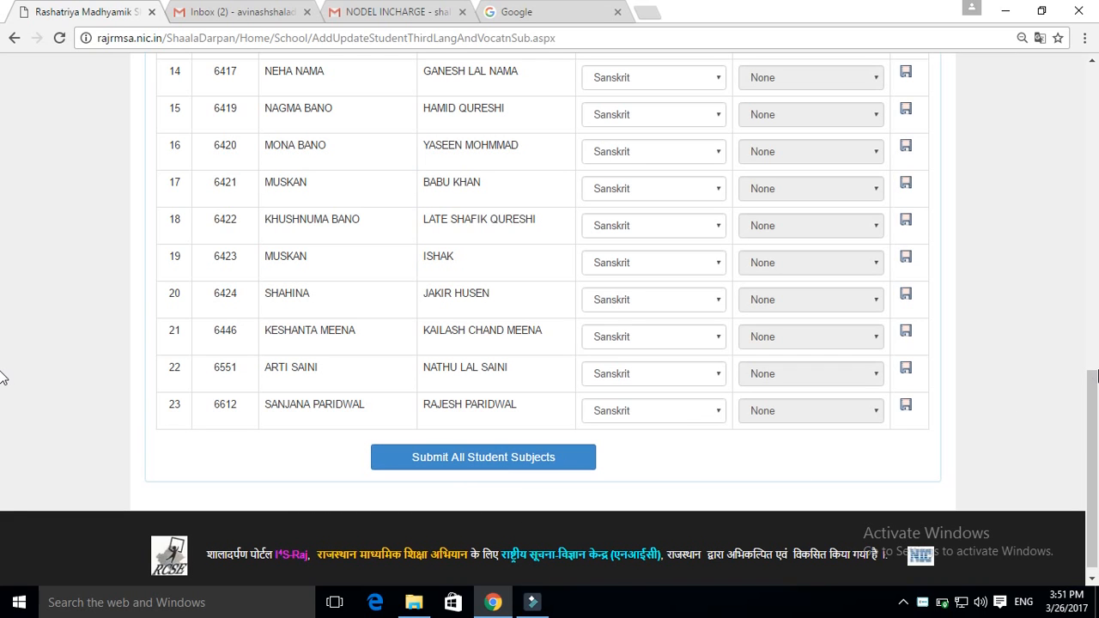
left_click_drag(1095, 400, 1095, 97)
- Open the sessional marks entry page (सत्रांक प्रविष्टि) and load the Punjabi records for class 8, section A
mouse_move(790, 182)
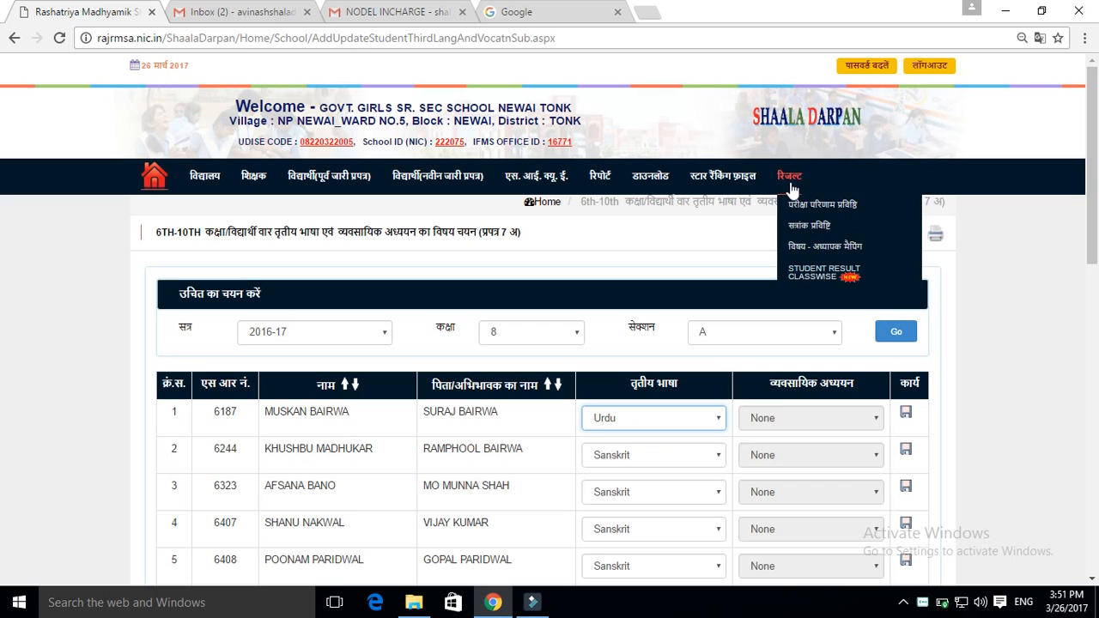
left_click(807, 233)
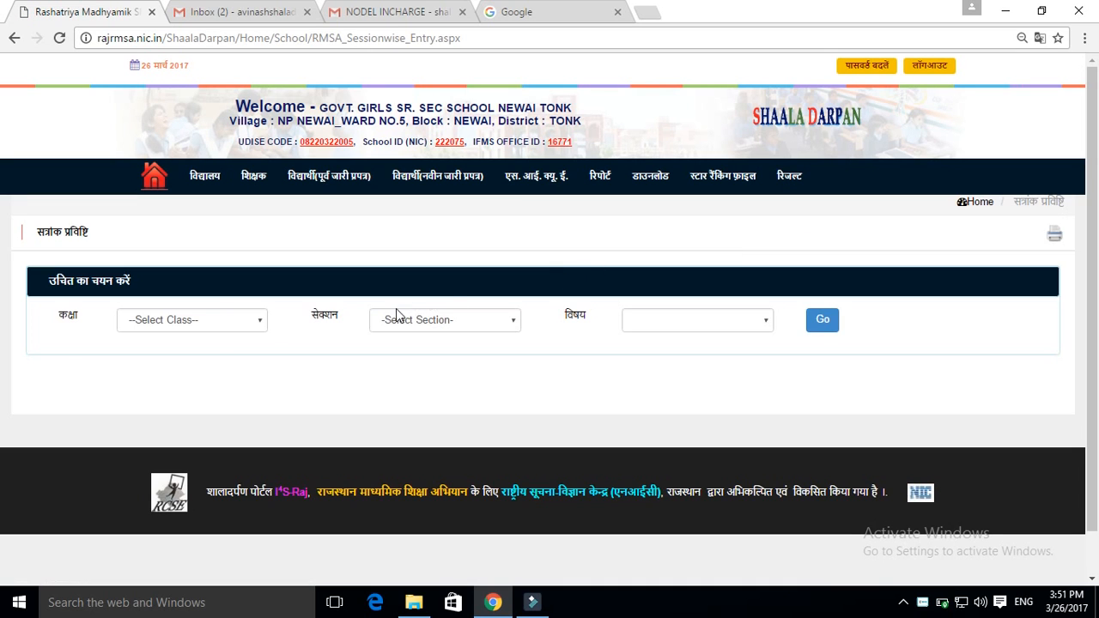
left_click(202, 320)
left_click(201, 351)
left_click(463, 327)
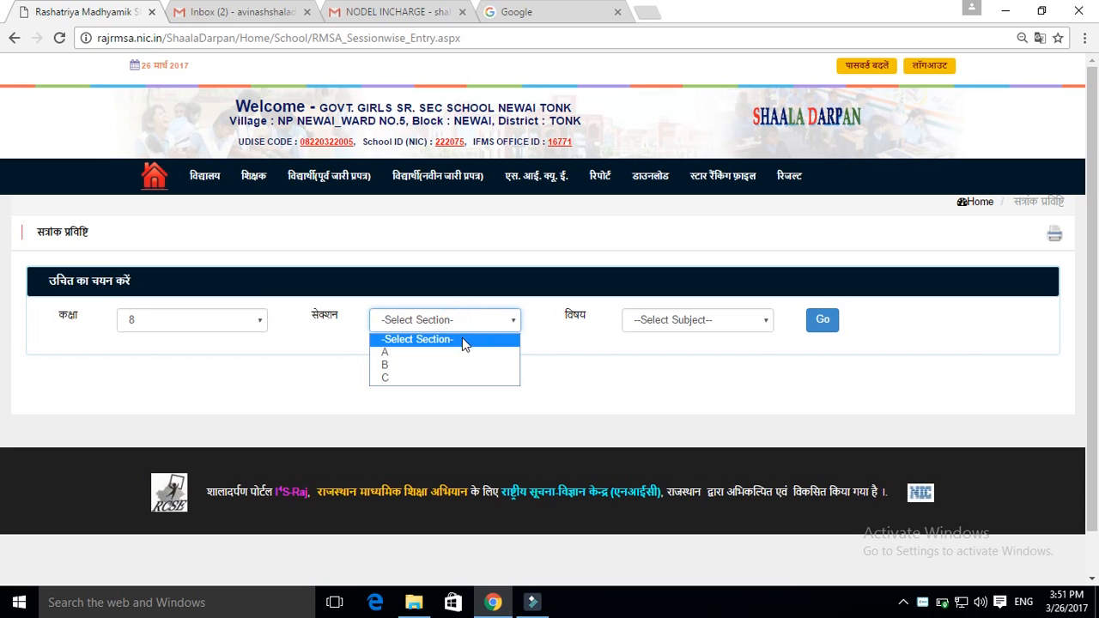
left_click(464, 350)
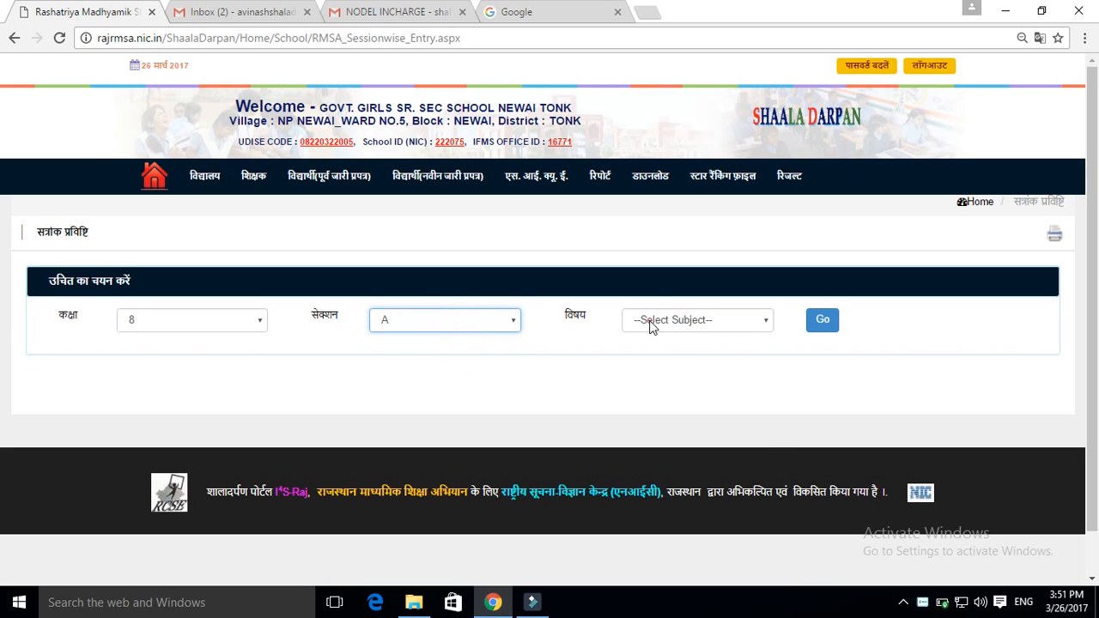
left_click(650, 325)
left_click(677, 443)
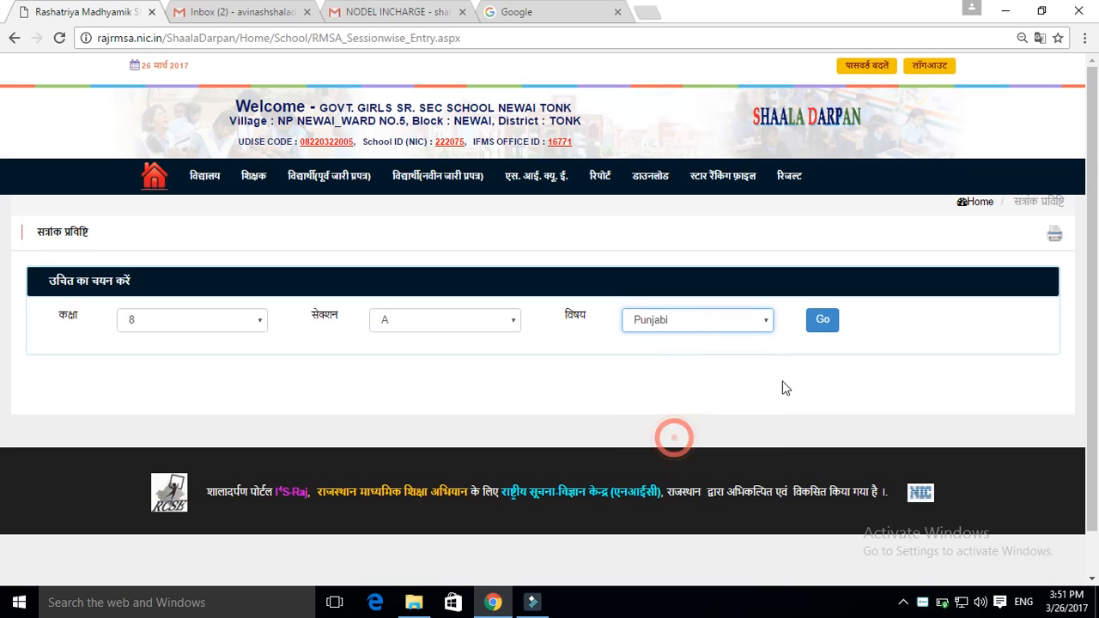
left_click(828, 331)
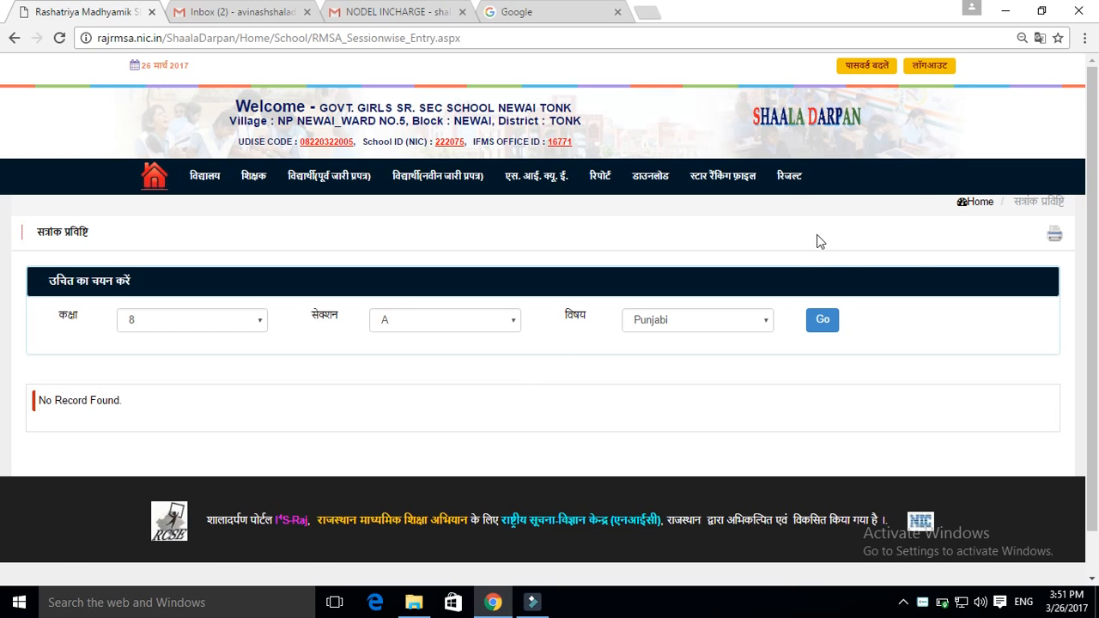
- Reopen the sessional marks entry page and load the English records for class 10, section A
mouse_move(791, 178)
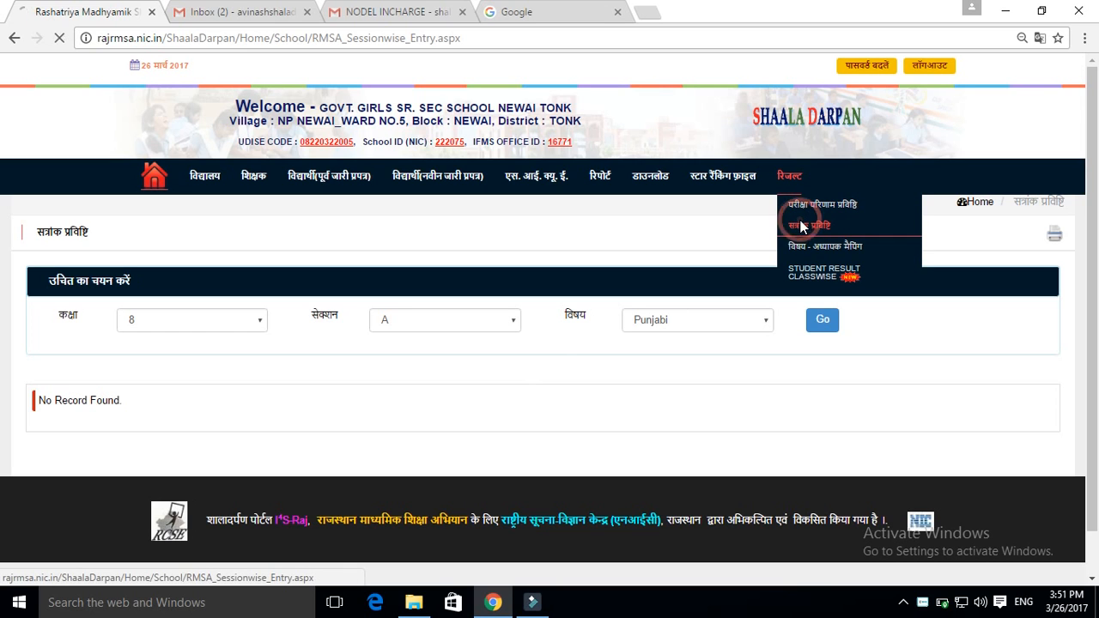
left_click(800, 226)
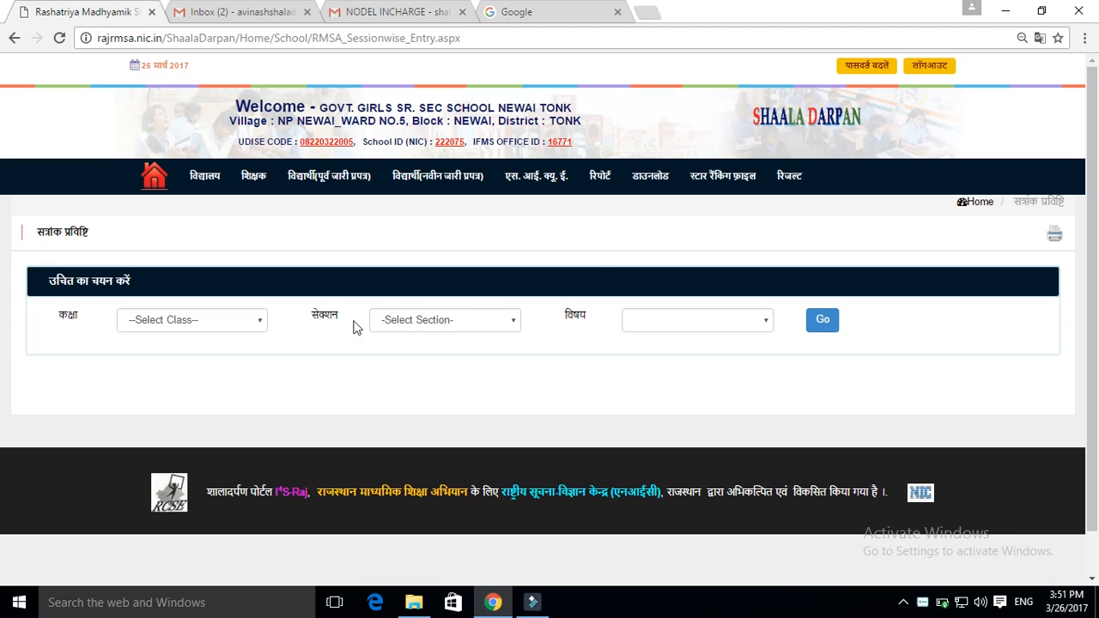
left_click(260, 321)
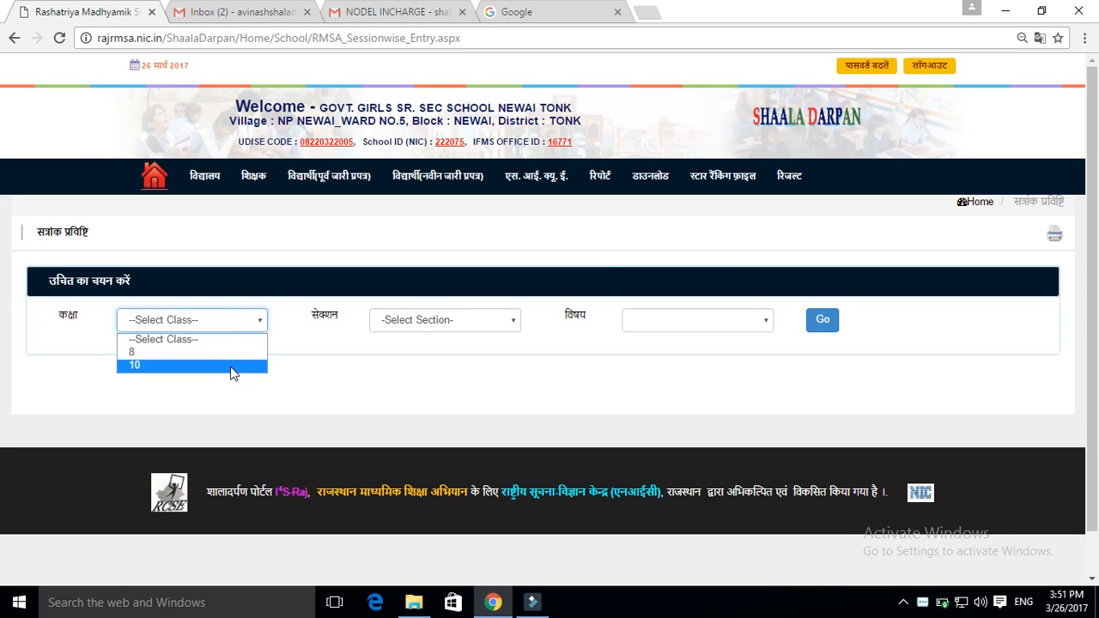
left_click(230, 366)
left_click(476, 321)
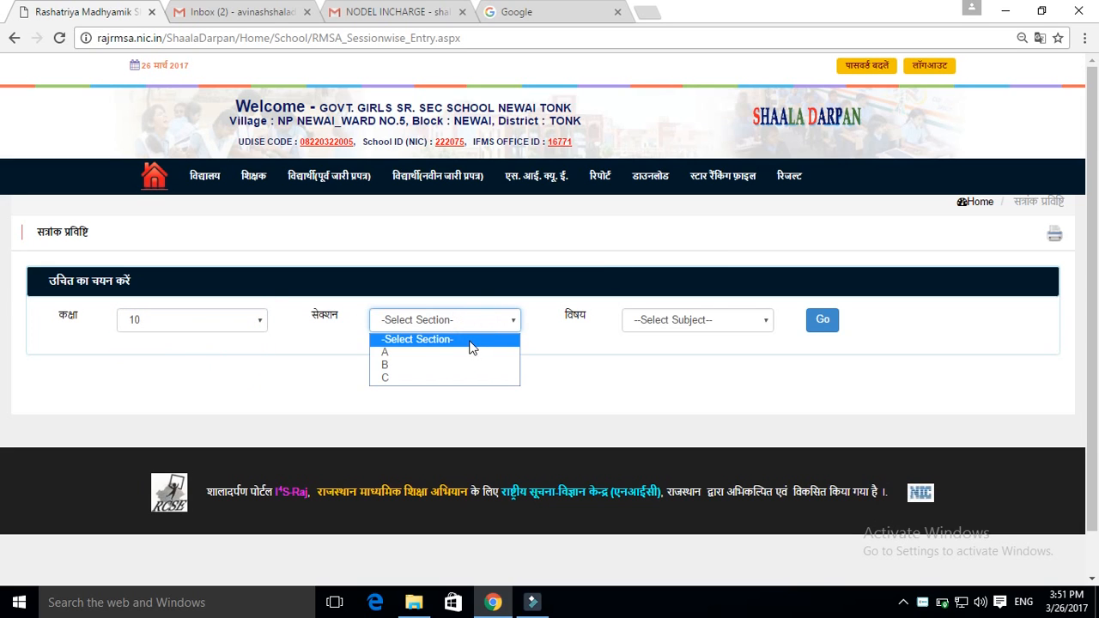
left_click(469, 348)
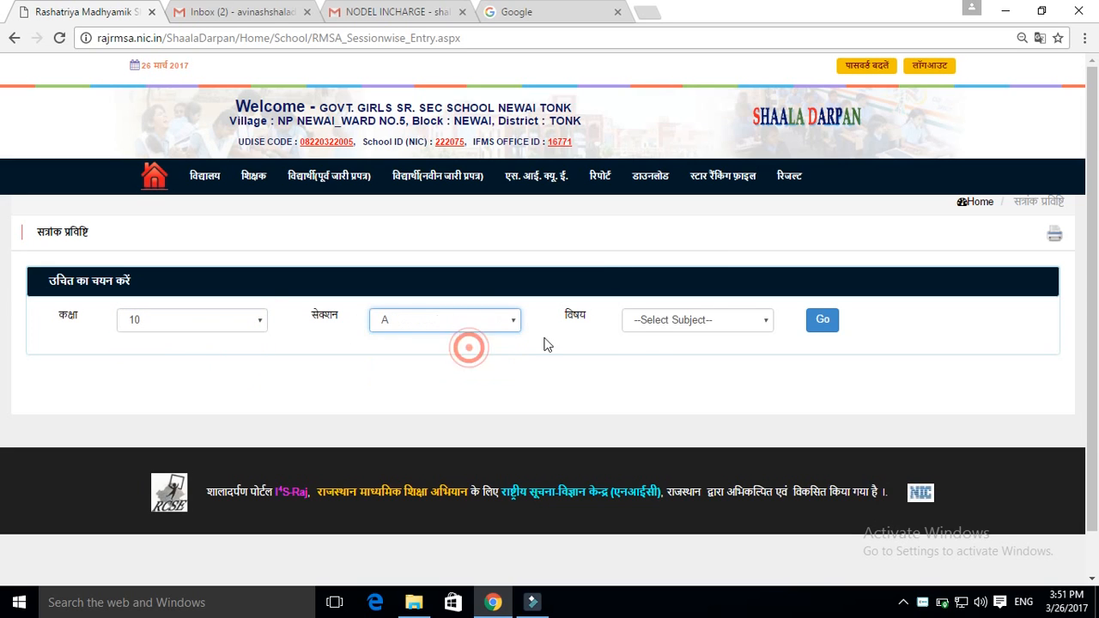
left_click(657, 324)
left_click(661, 365)
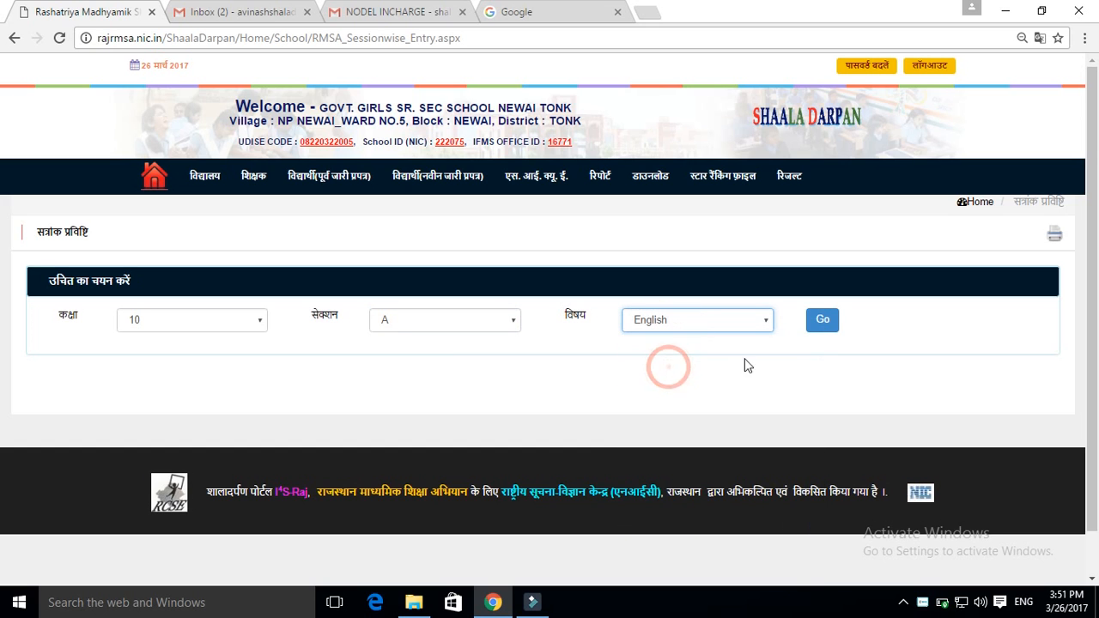
left_click(822, 321)
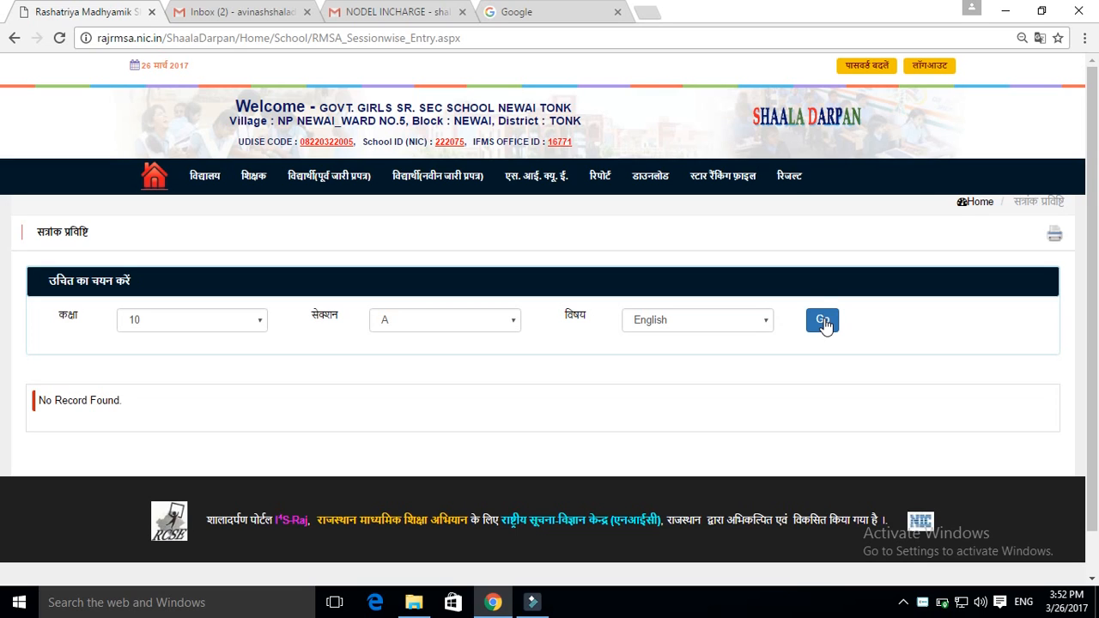
- View the exam result entry page (परीक्षा परिणाम प्रविष्टि) and return to the sessional marks entry page
mouse_move(790, 184)
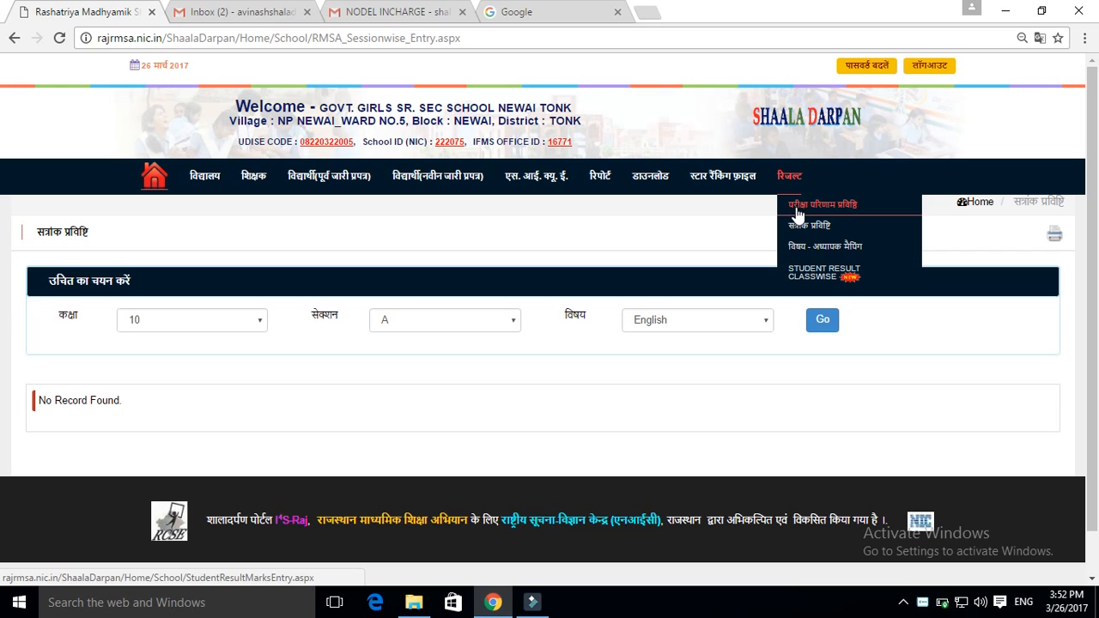
left_click(797, 209)
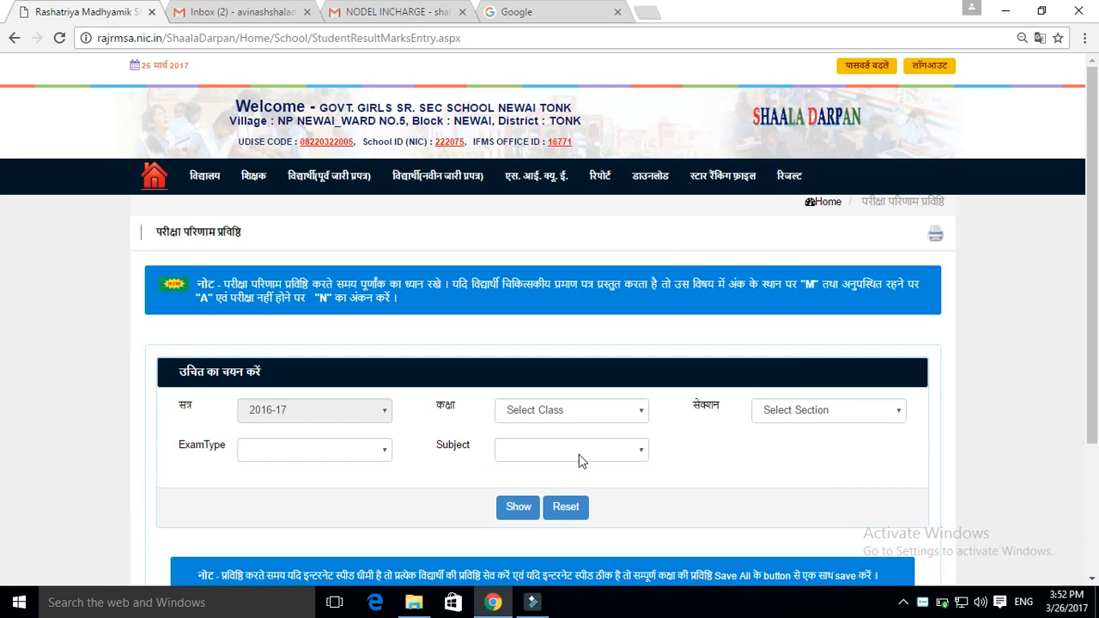
mouse_move(794, 189)
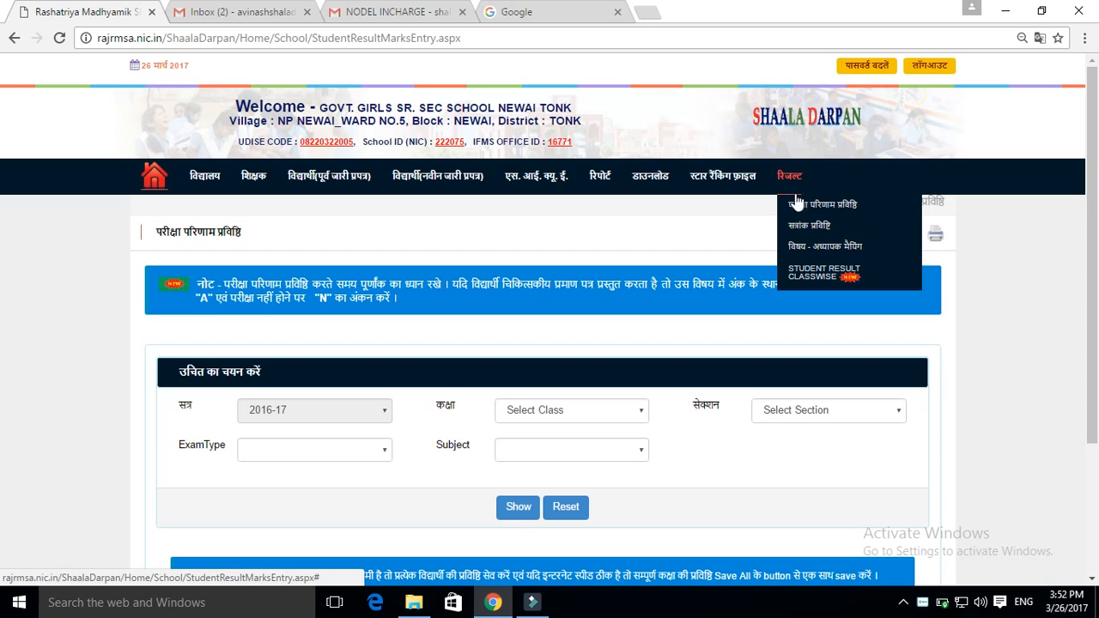
left_click(803, 230)
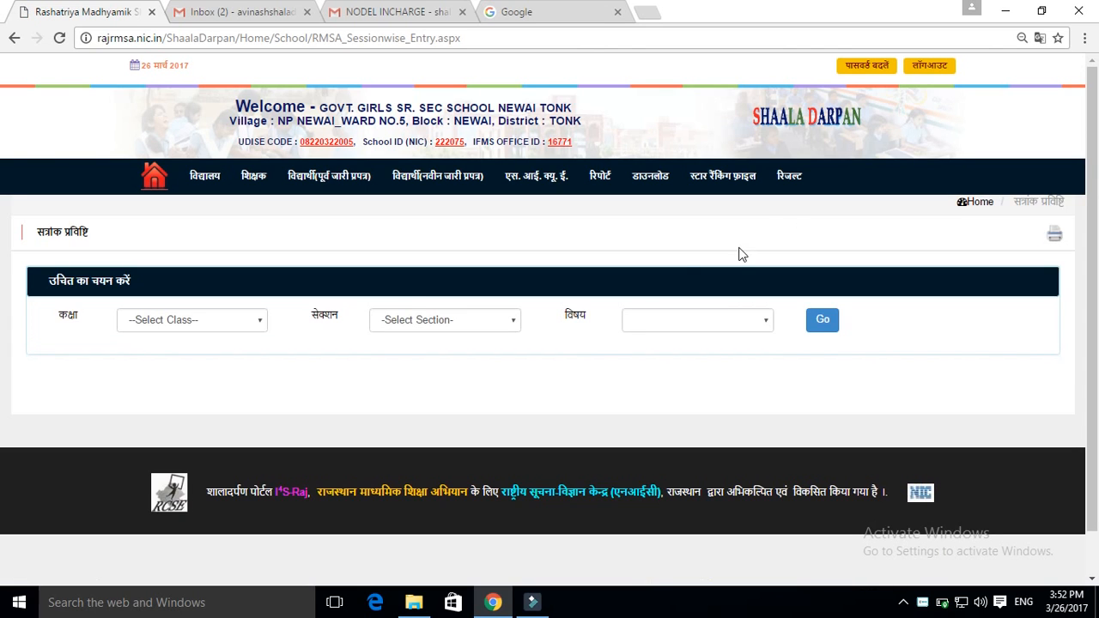
- Load the Hindi sessional marks records for class 10, section A, and view the listed students
left_click(182, 326)
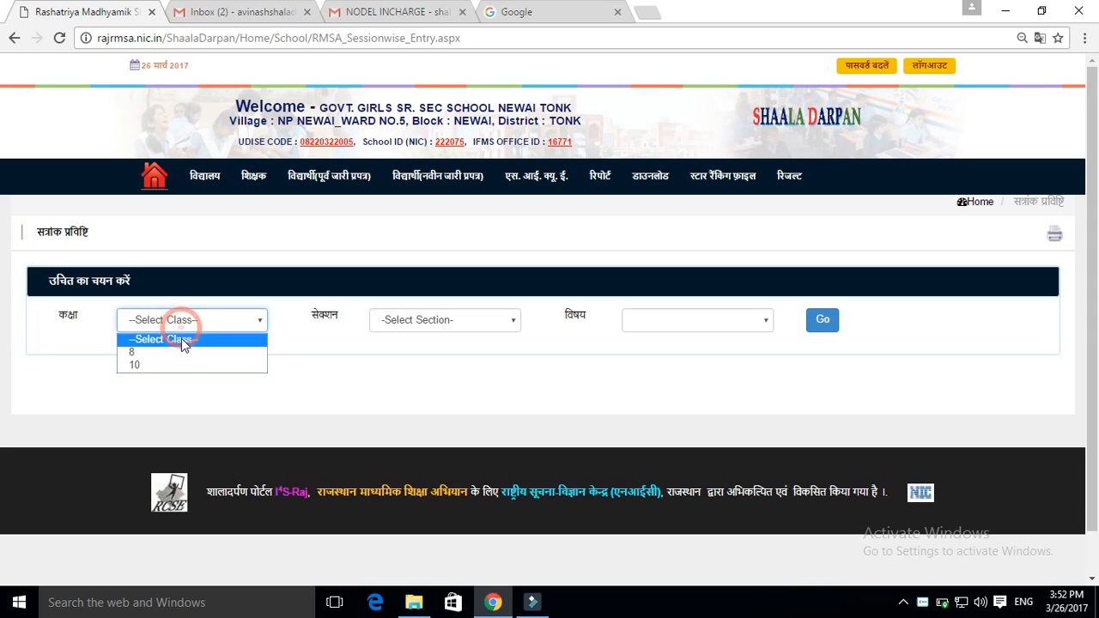
left_click(186, 364)
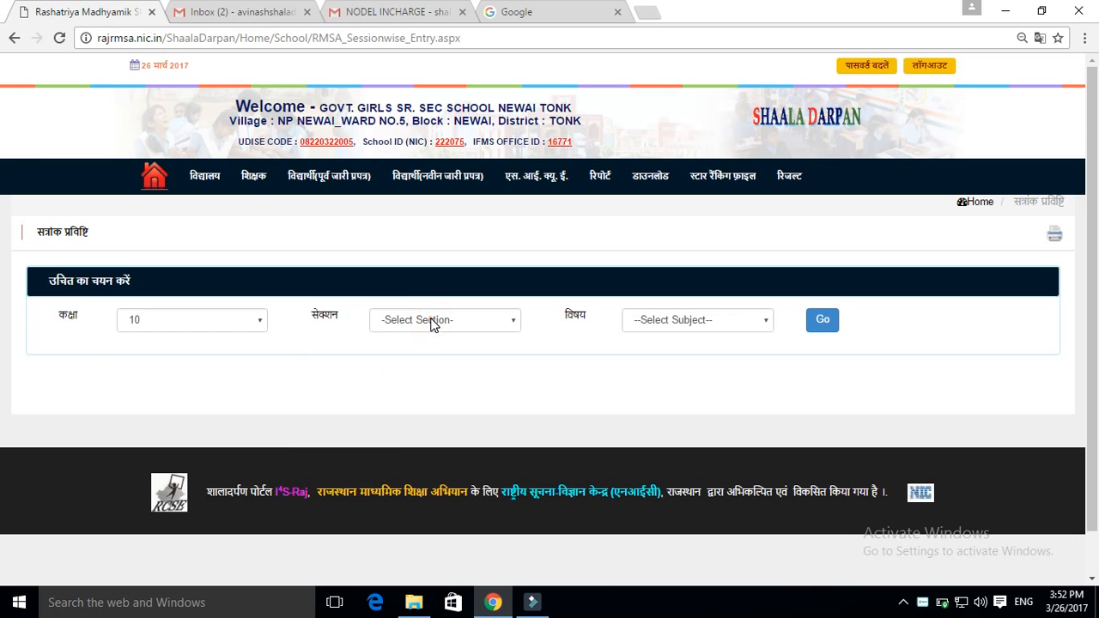
left_click(432, 319)
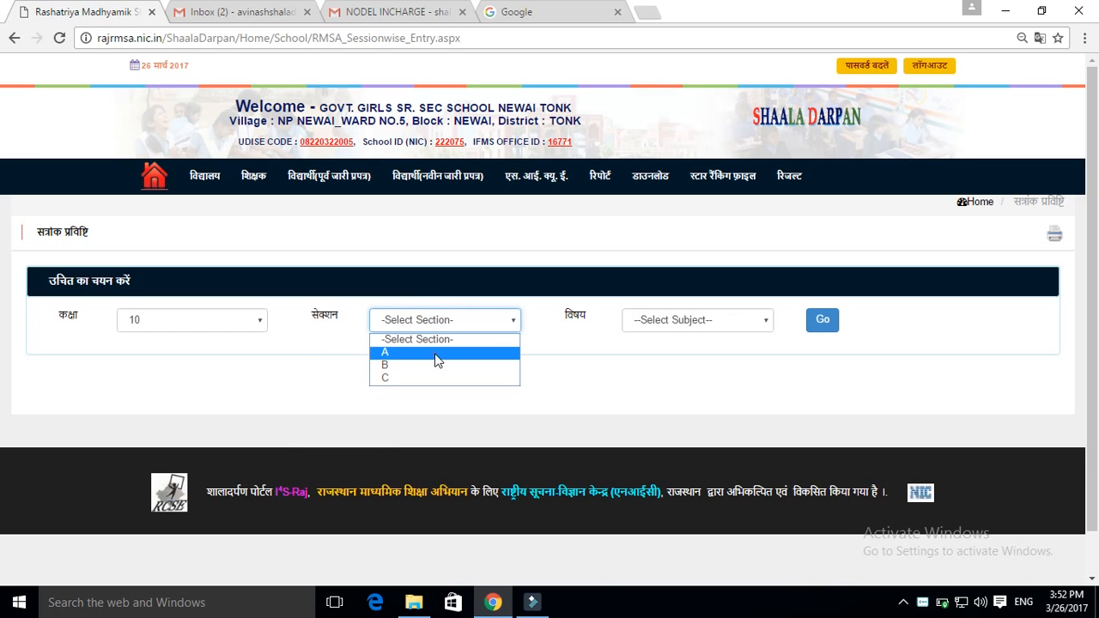
left_click(435, 354)
left_click(659, 321)
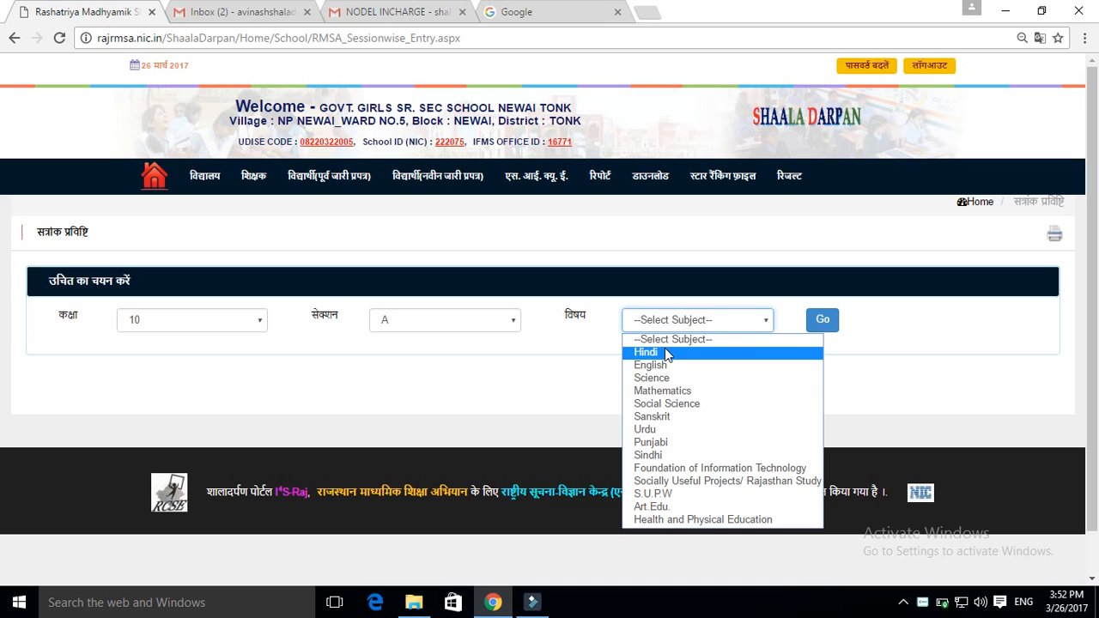
left_click(667, 354)
left_click(823, 321)
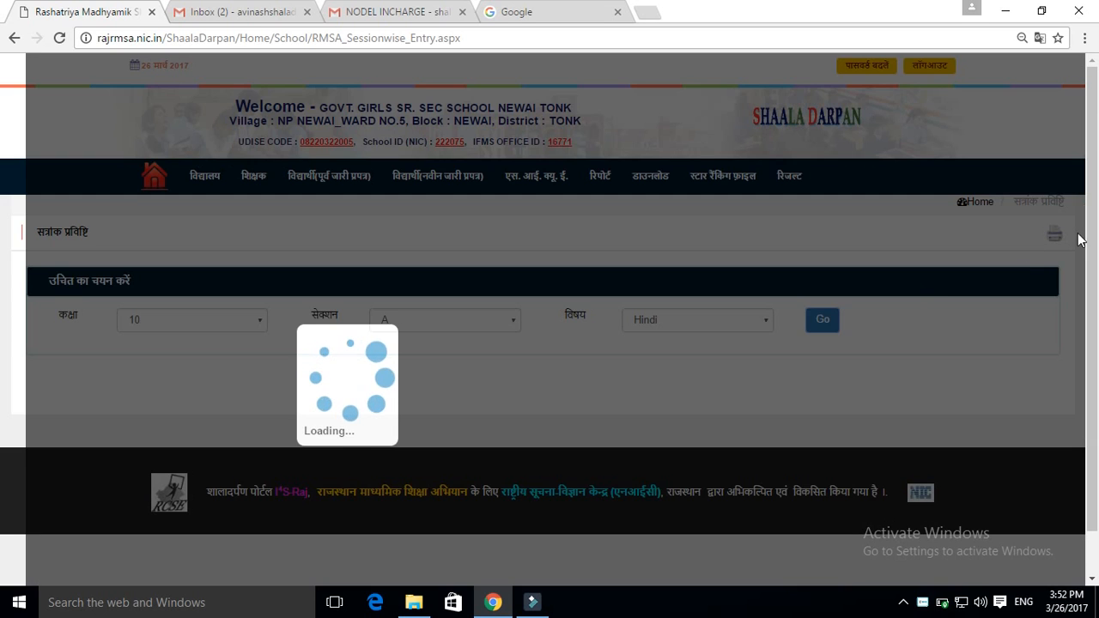
scroll(818, 254, "down", 1)
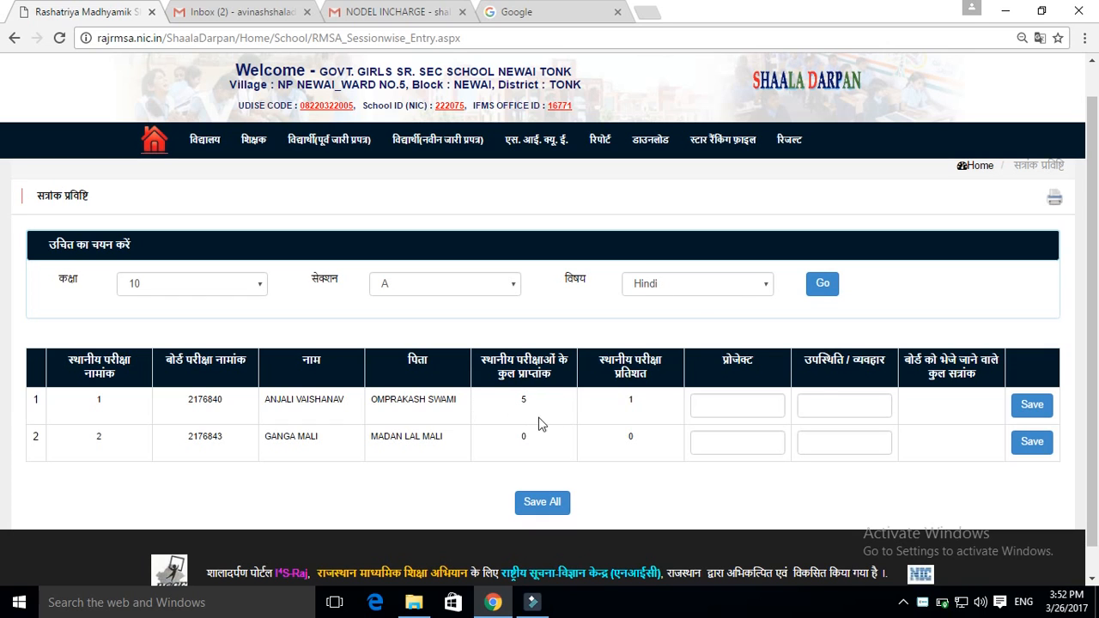
- Change the subject to English and load its sessional marks records for the same class and section
left_click(693, 284)
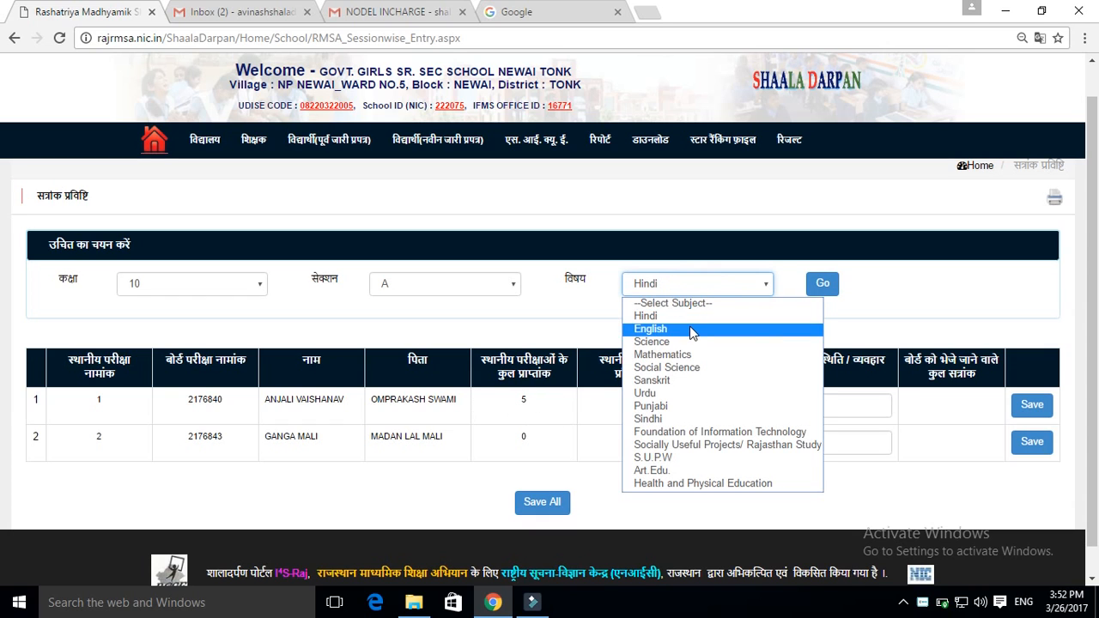
left_click(689, 328)
left_click(822, 294)
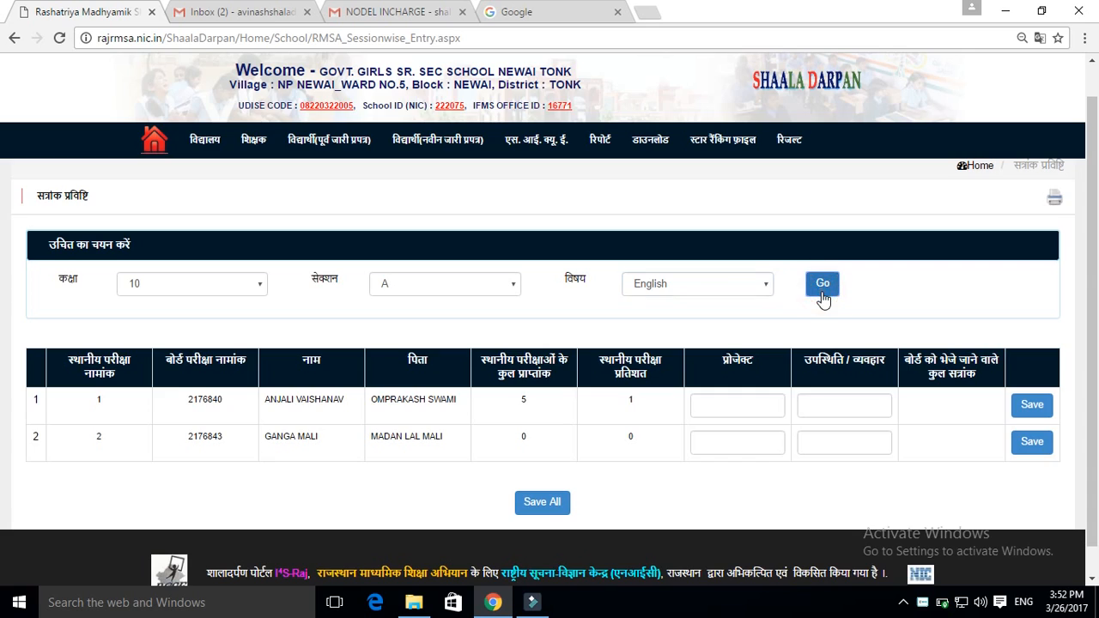